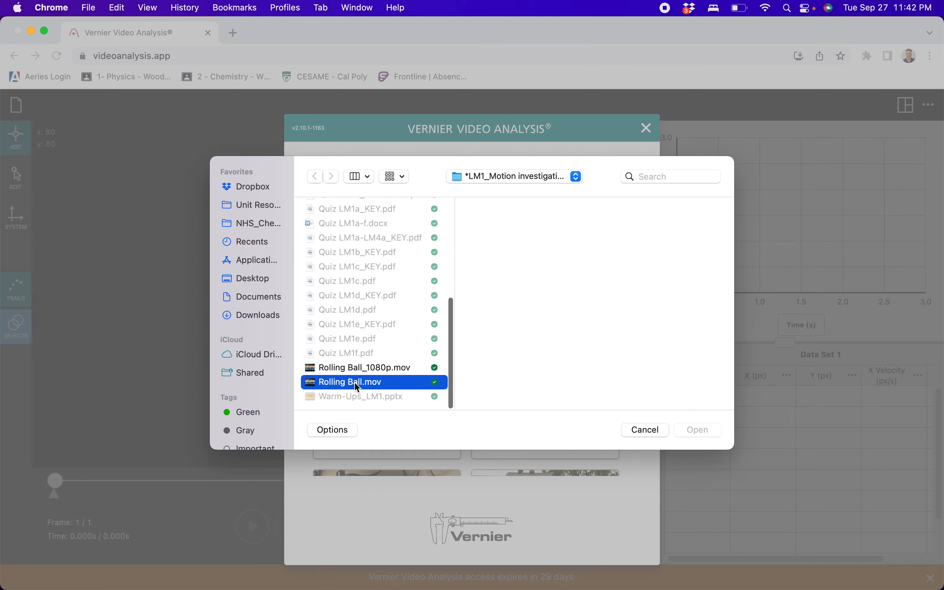
Try to import Rolling Ball.mov, and open the same file in QuickTime Player from Finder's *LM1_Motion investigations folder under Unit 2 Linear Motion.
click(693, 430)
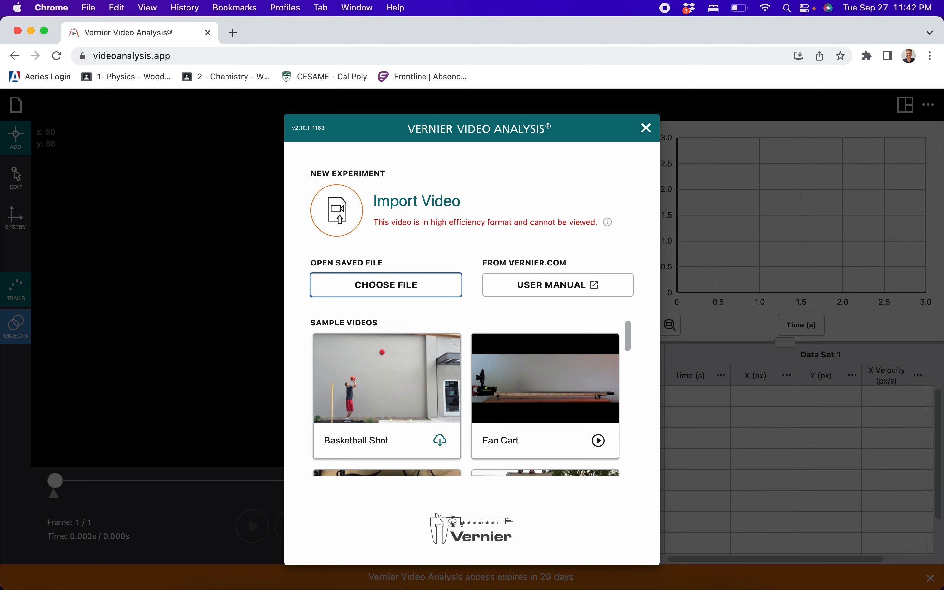
click(198, 563)
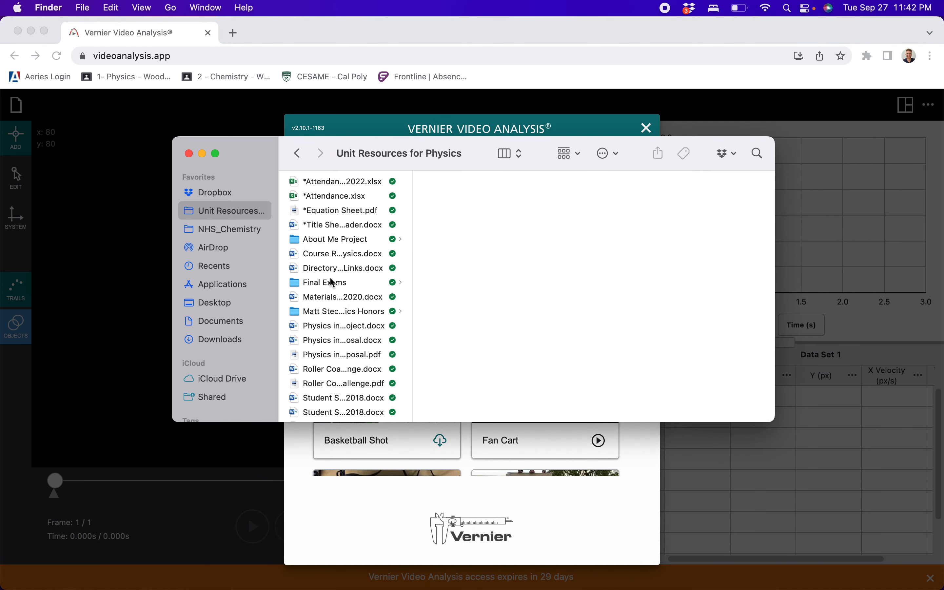
scroll(347, 258, down, 10)
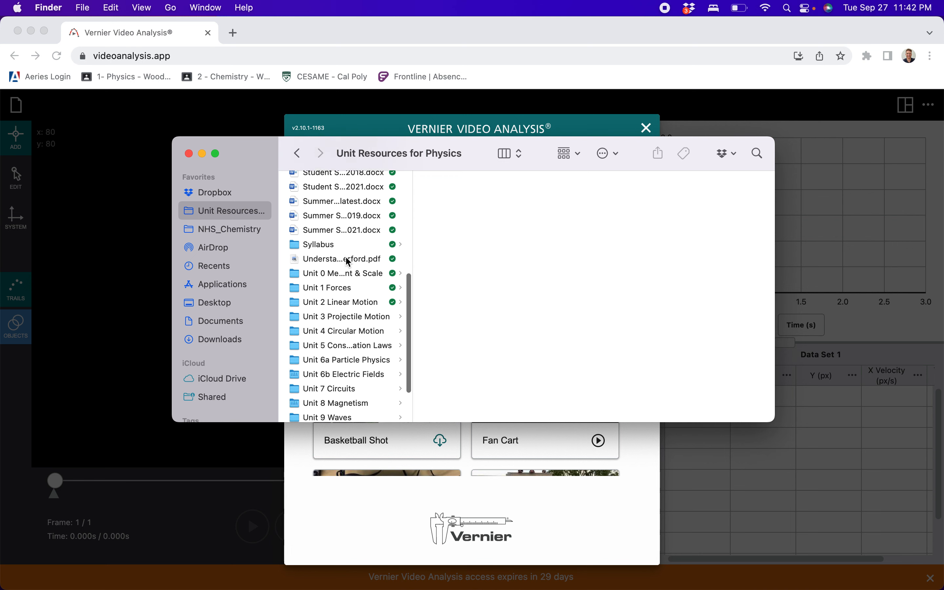
click(327, 306)
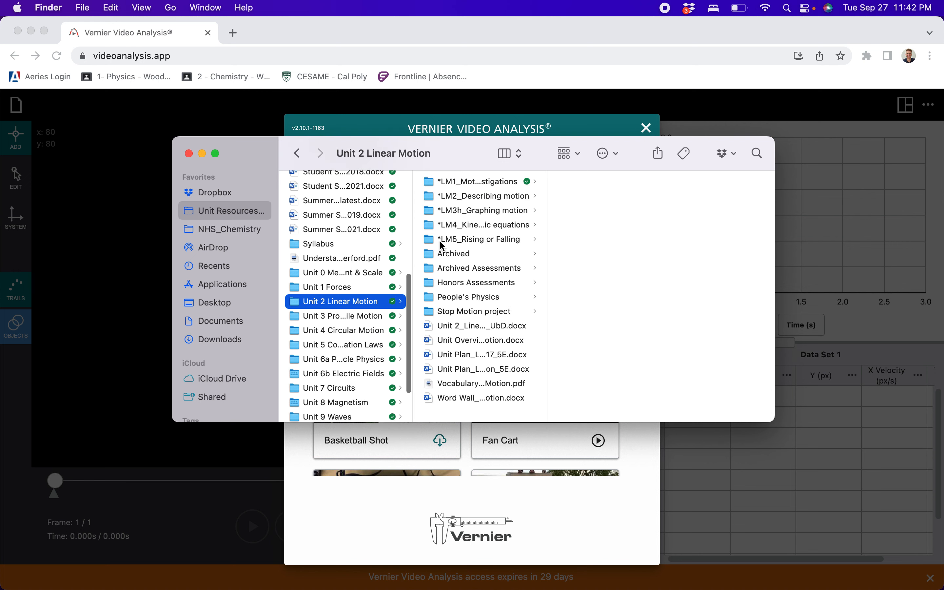
click(478, 182)
scroll(627, 306, down, 10)
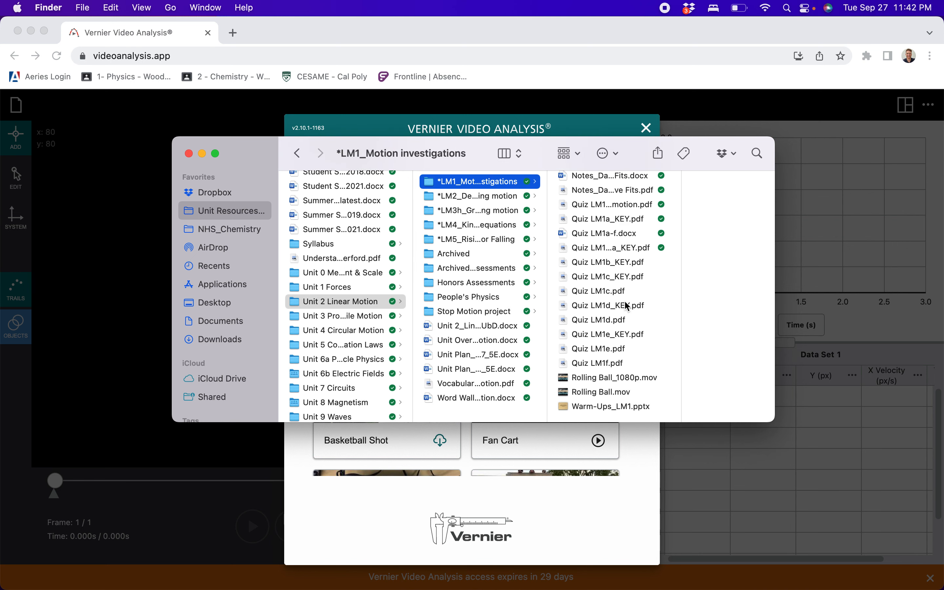
double_click(601, 395)
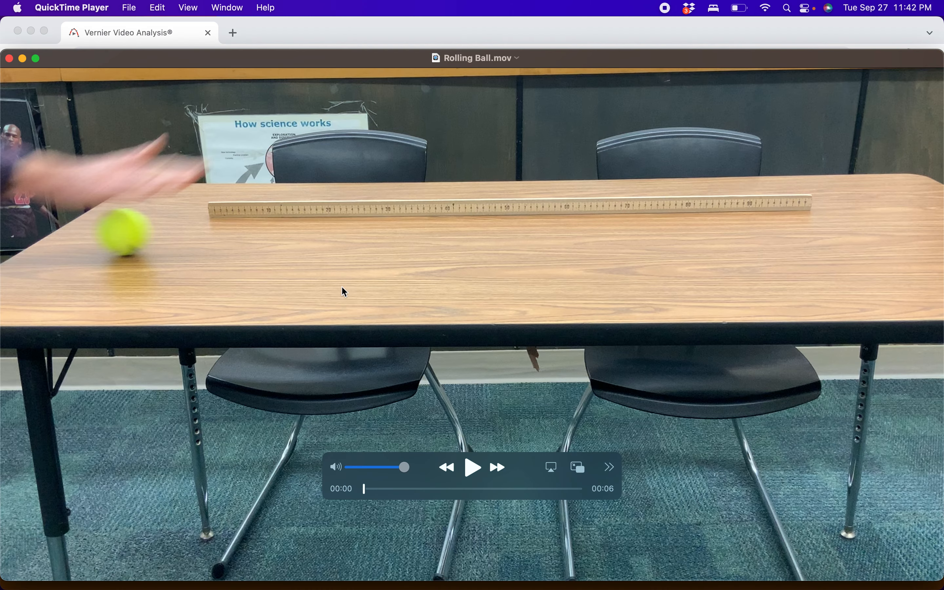
Export the movie at 1080p with Greater Compatibility (H.264), naming the file Rolling Ball_new.
click(130, 8)
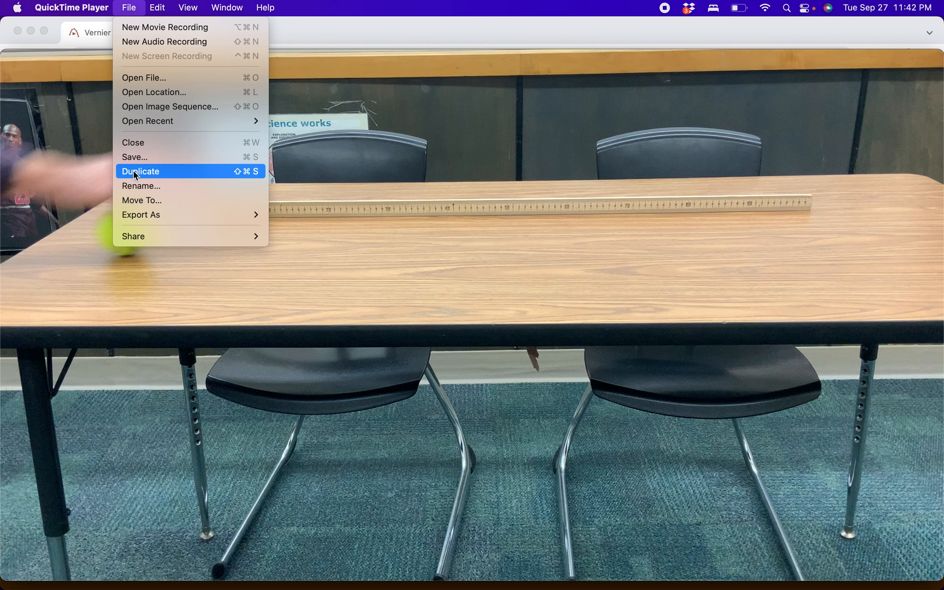
mouse_move(134, 225)
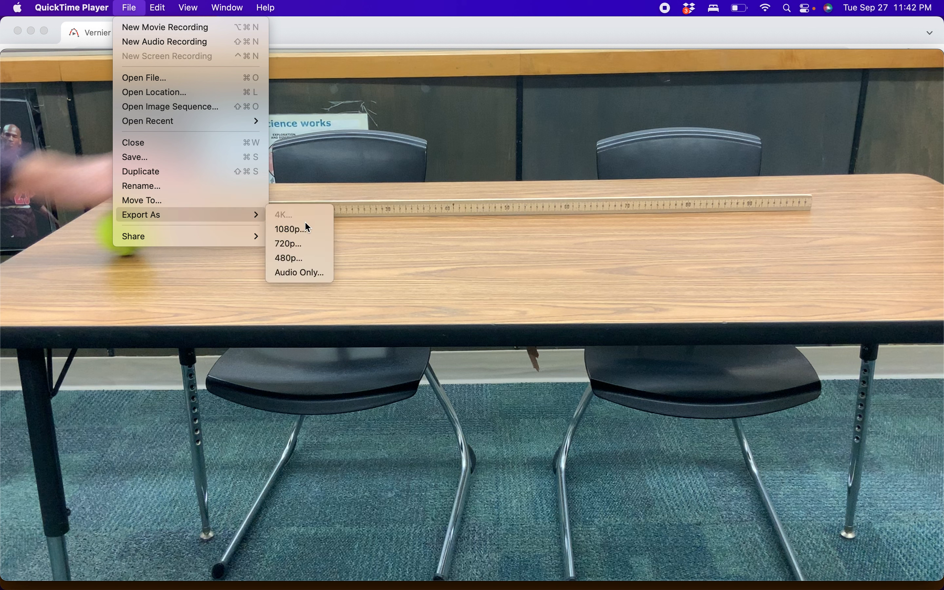
click(296, 230)
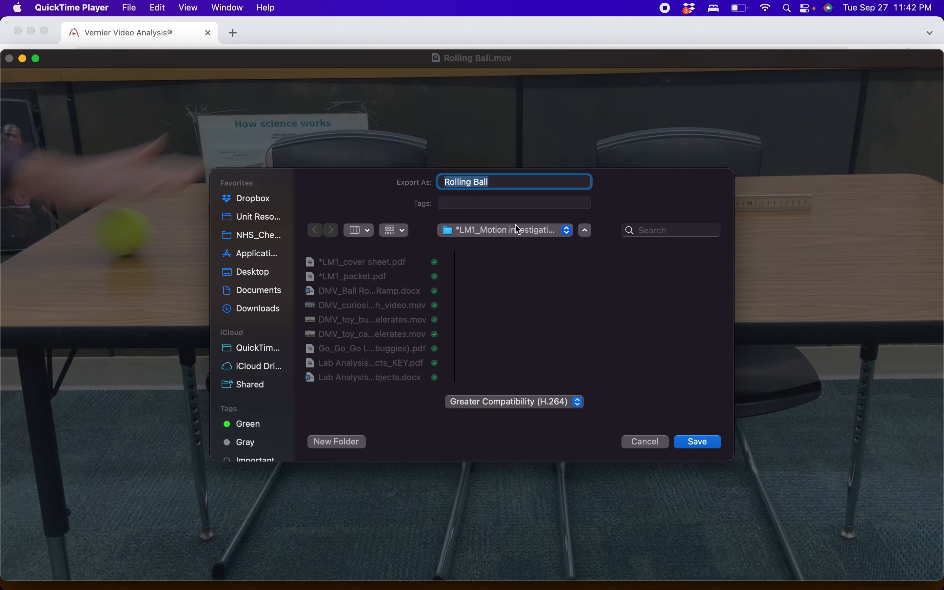
click(509, 405)
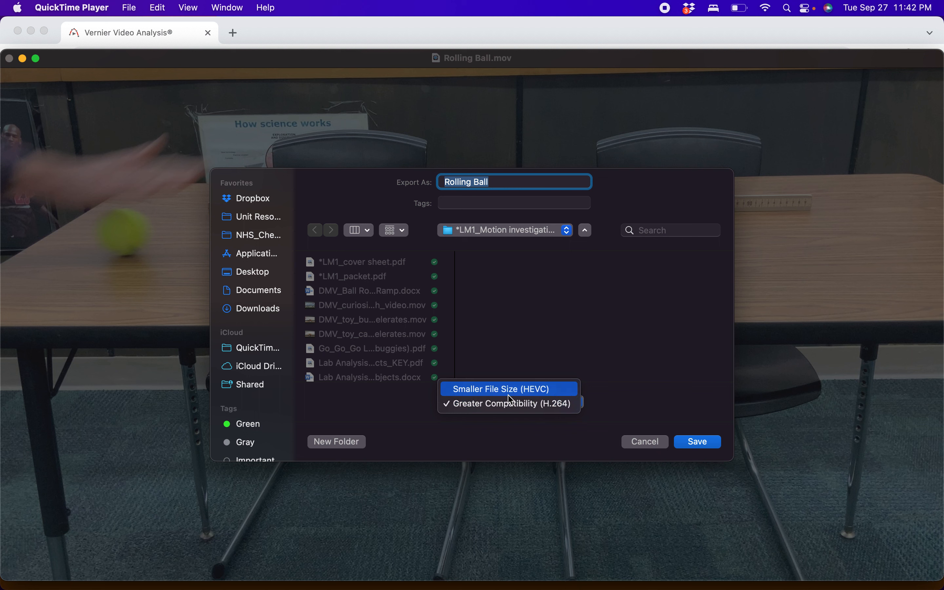
click(503, 407)
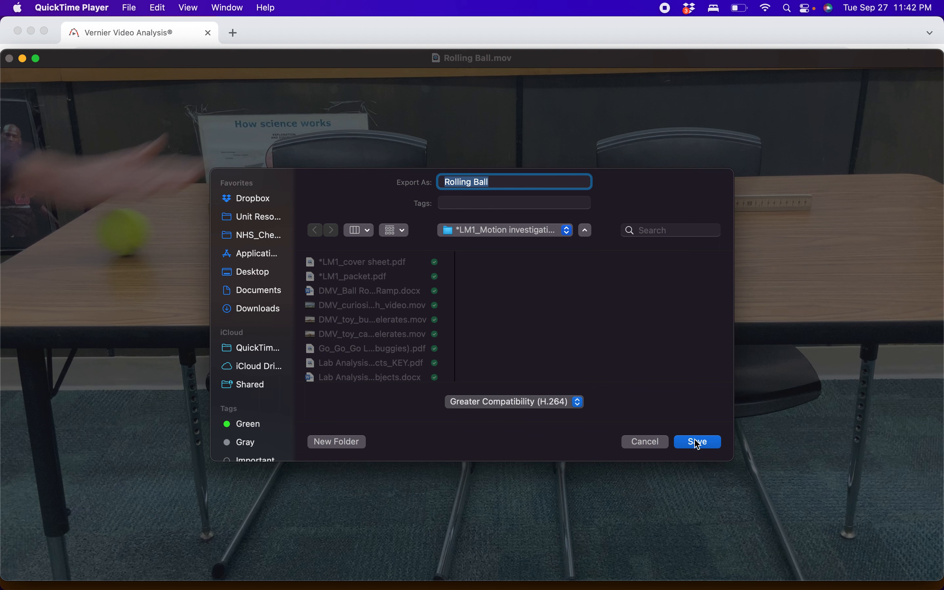
click(505, 181)
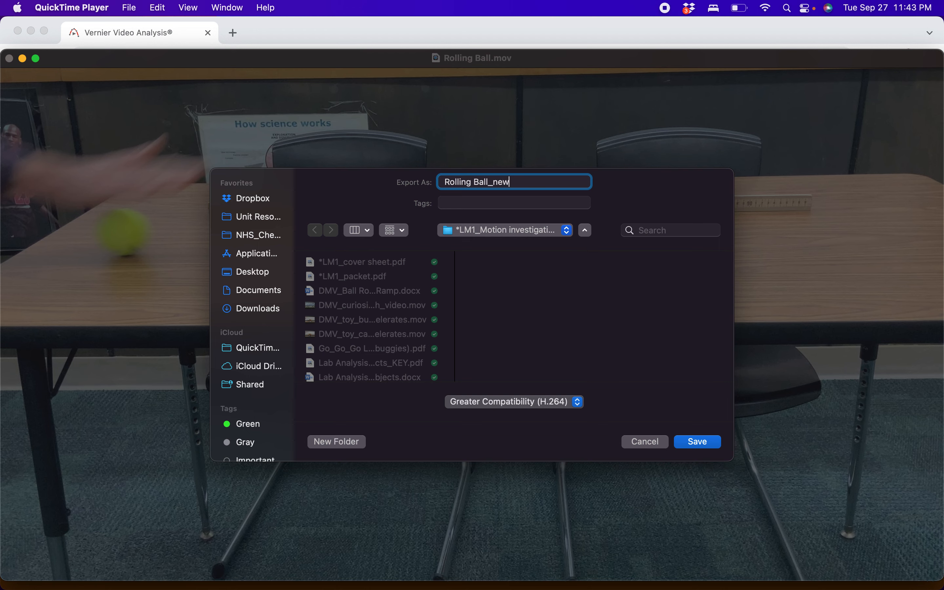
click(699, 441)
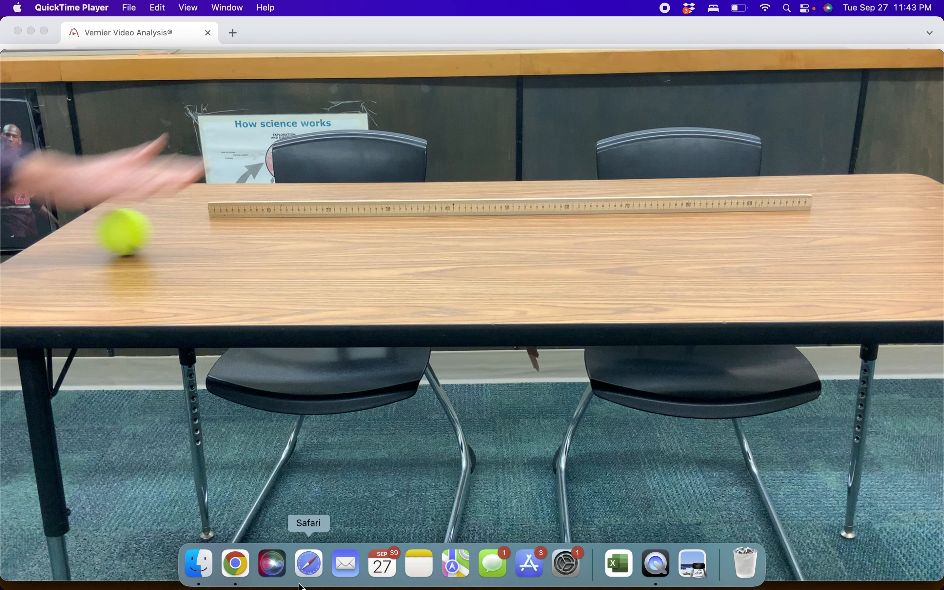
Switch to Chrome and import Rolling Ball_new.mov into Vernier Video Analysis.
click(234, 565)
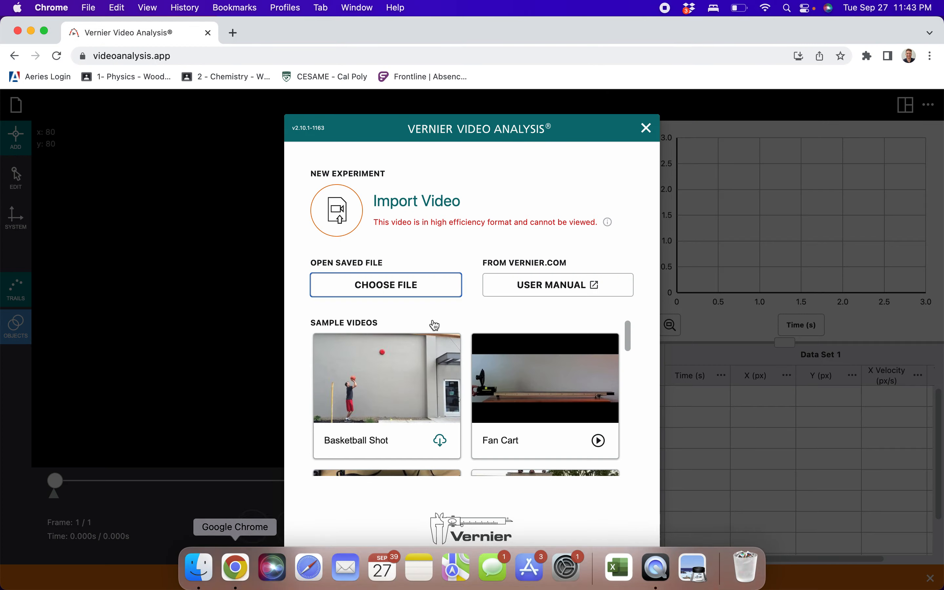
click(386, 288)
scroll(398, 305, down, 10)
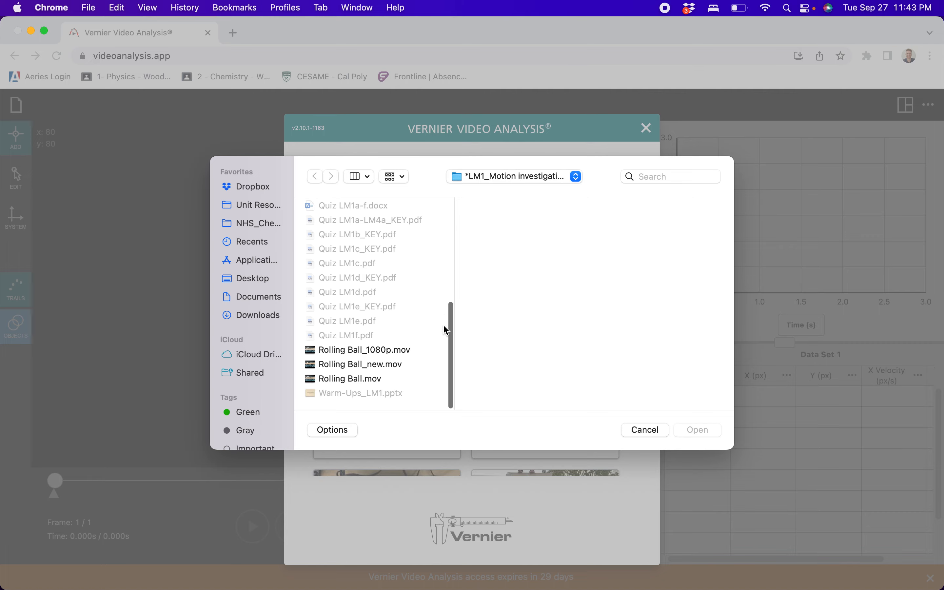
click(384, 369)
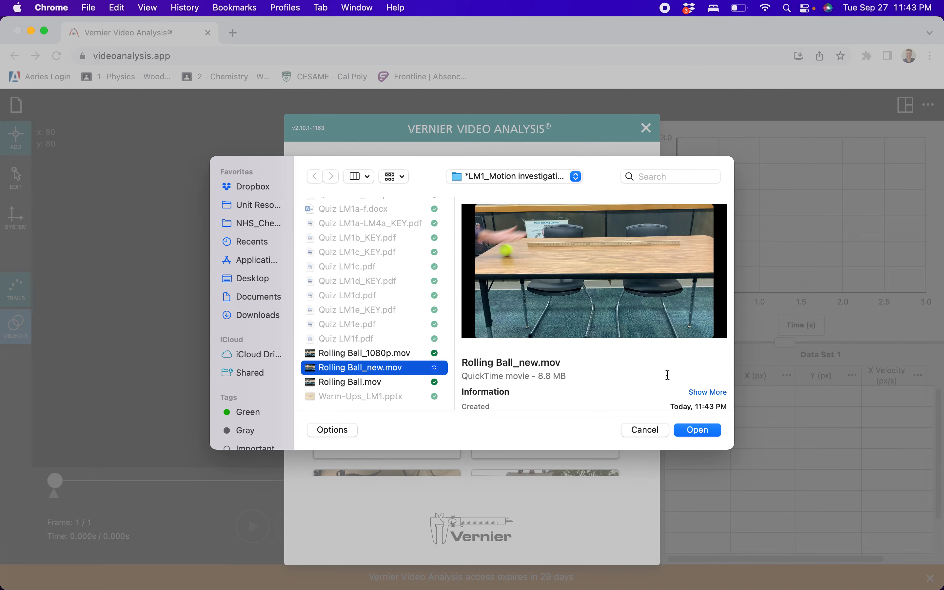
click(696, 430)
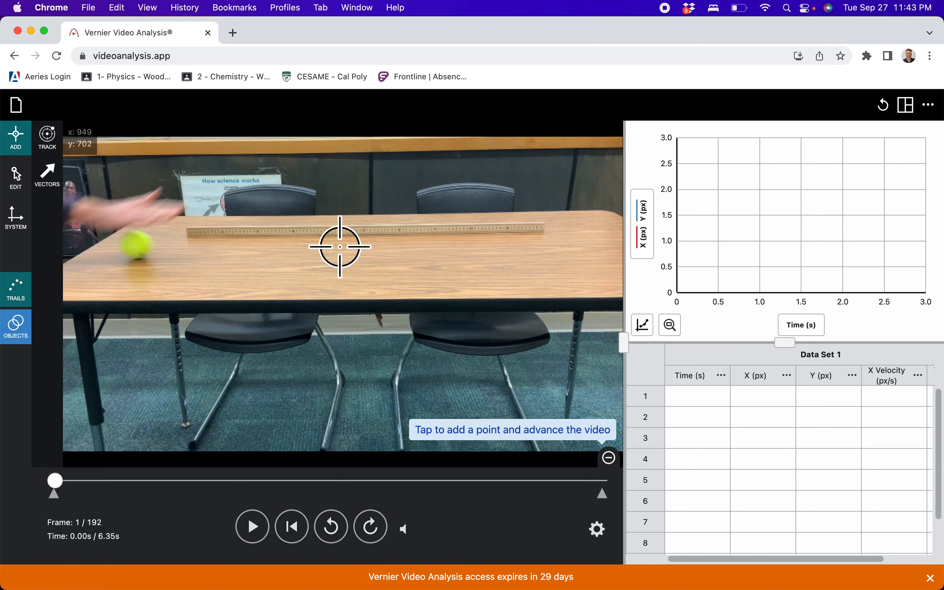
Play the imported video, return it to the start, and step through it frame by frame to frame 13.
click(255, 529)
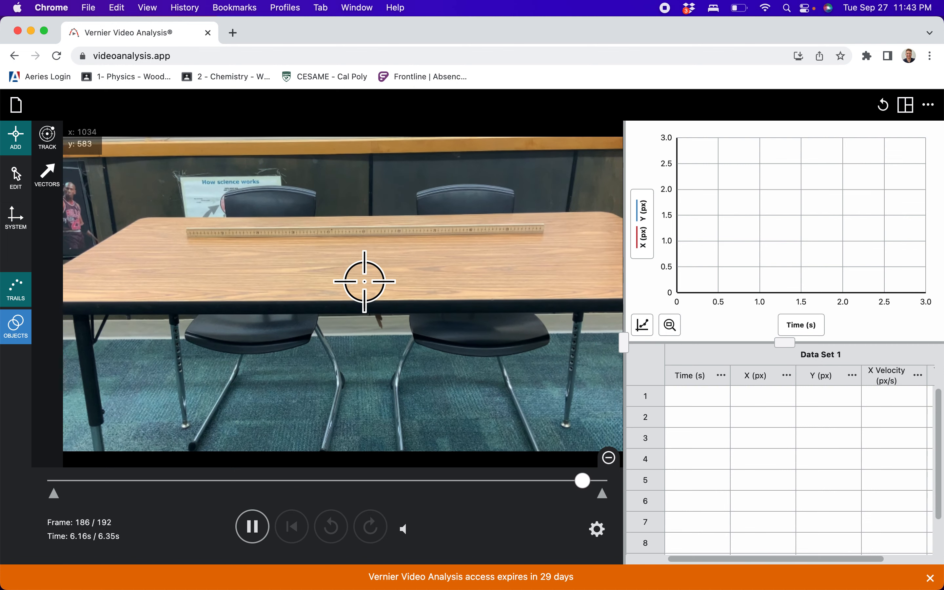
click(293, 531)
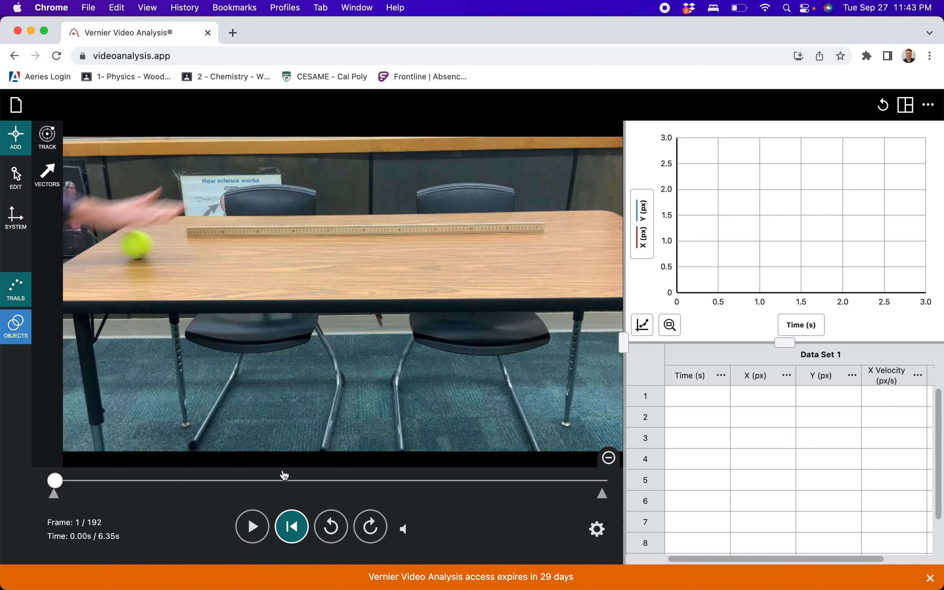
click(371, 519)
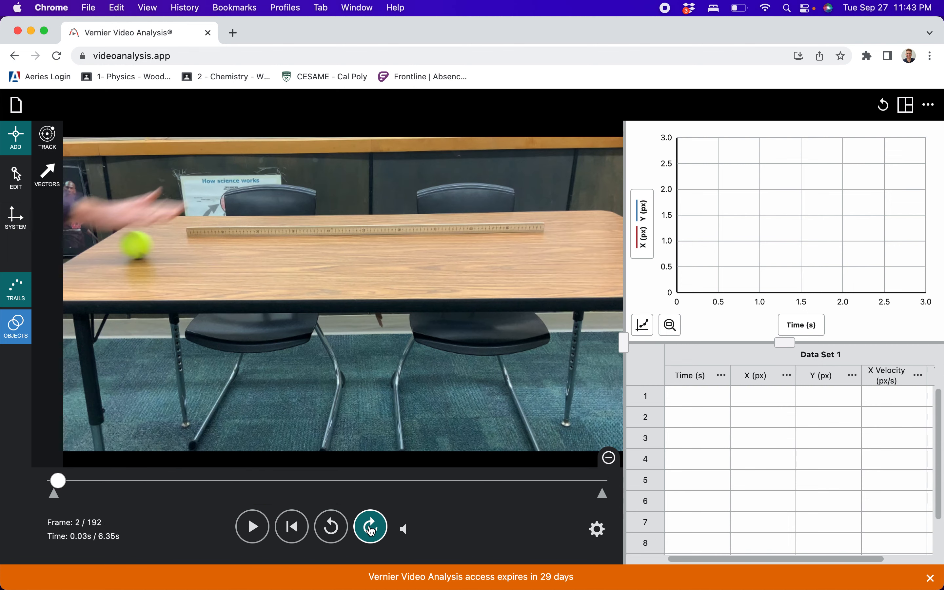
click(371, 525)
click(372, 529)
click(372, 531)
click(373, 533)
click(373, 533)
click(373, 535)
click(373, 536)
click(374, 537)
click(376, 539)
click(373, 527)
click(373, 527)
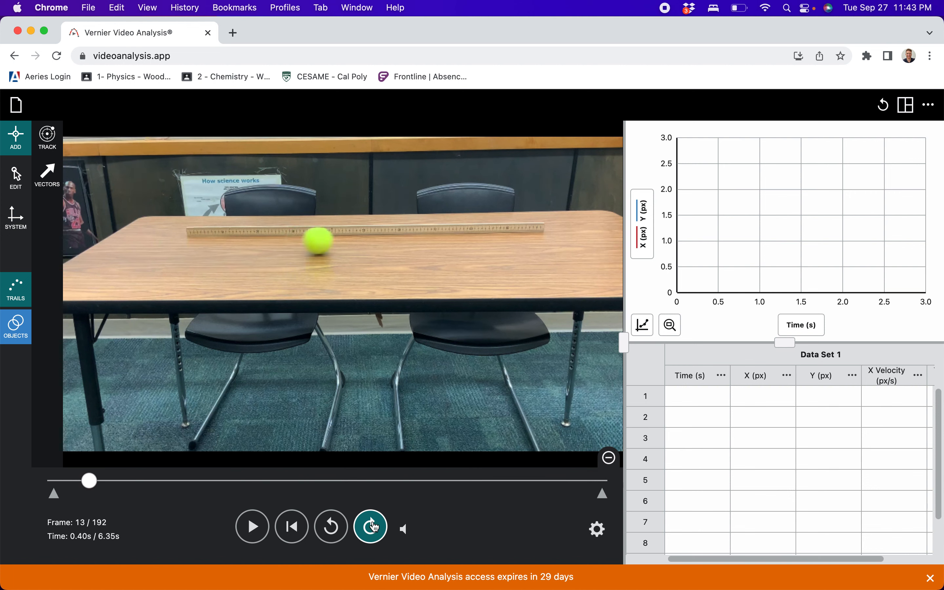
Step the video back to the first frame and advance it to frame 3.
double_click(328, 528)
click(328, 528)
double_click(328, 528)
click(328, 528)
double_click(328, 528)
double_click(328, 528)
click(328, 528)
click(328, 528)
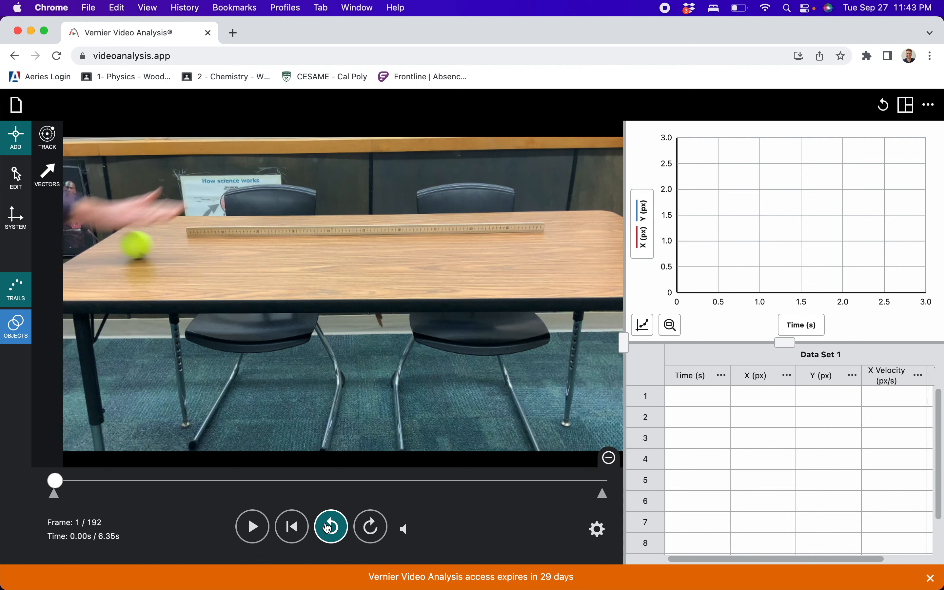
click(369, 531)
click(369, 531)
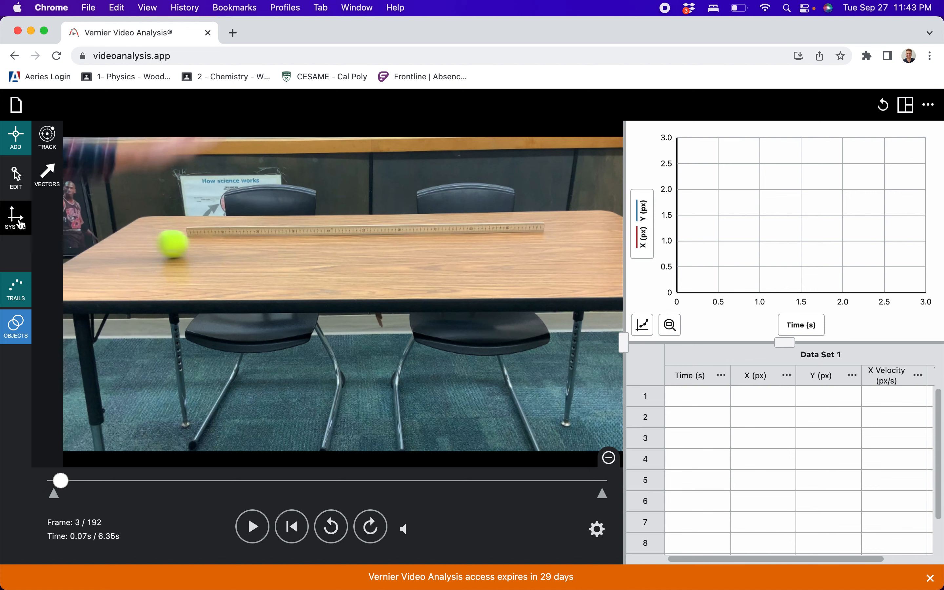
Lay the scale line along the meter stick on the table, one end at each tip, keeping its length at 1 m.
click(21, 224)
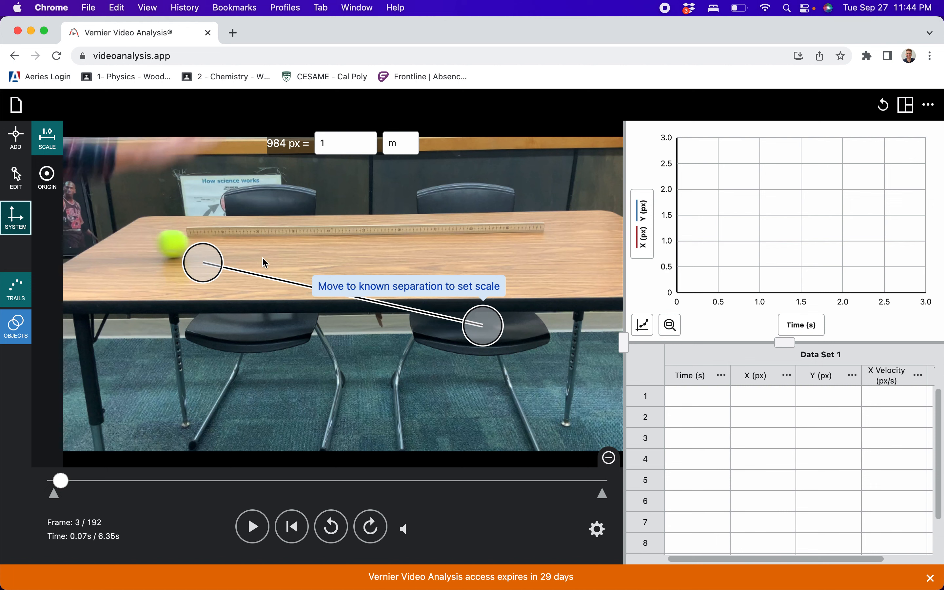
drag(202, 262, 189, 235)
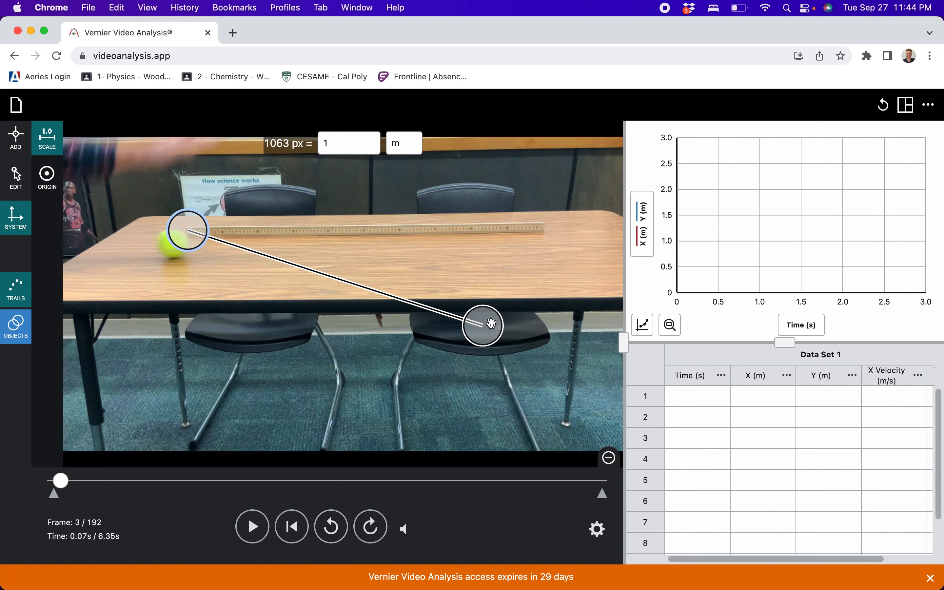
drag(484, 333, 546, 237)
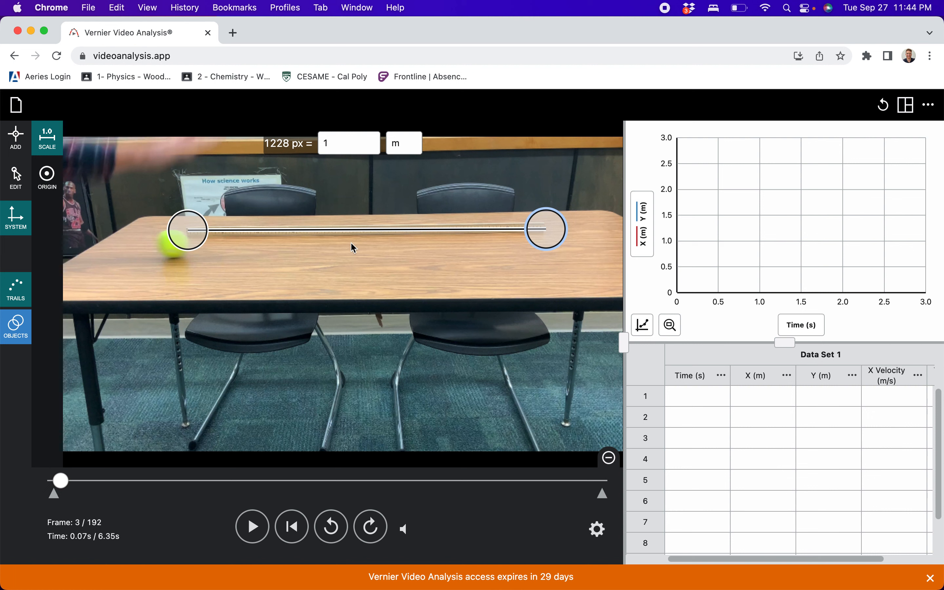
click(334, 143)
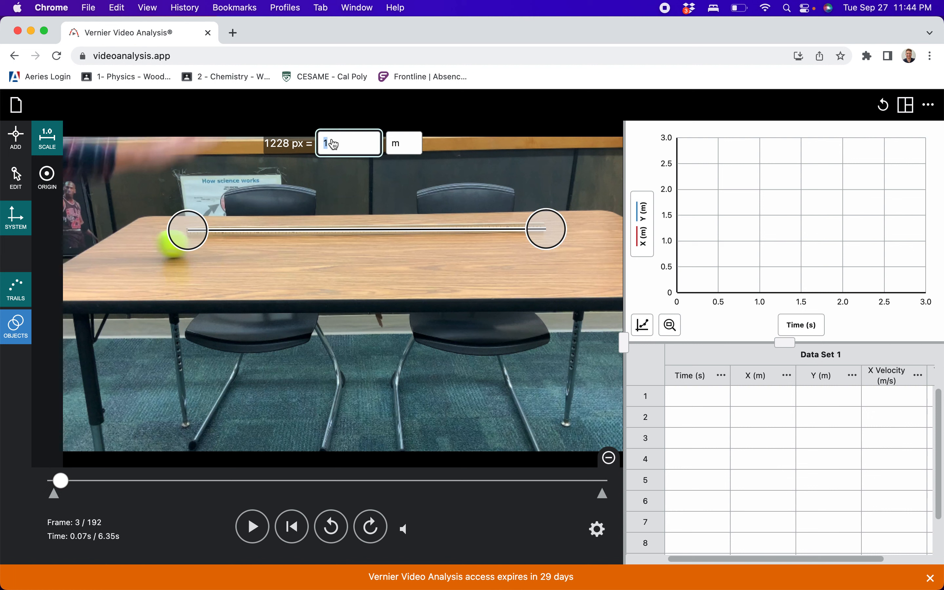
Stretch the scale line across the table's full width to about 1744 px and widen the video area.
drag(191, 231, 119, 232)
drag(543, 226, 614, 218)
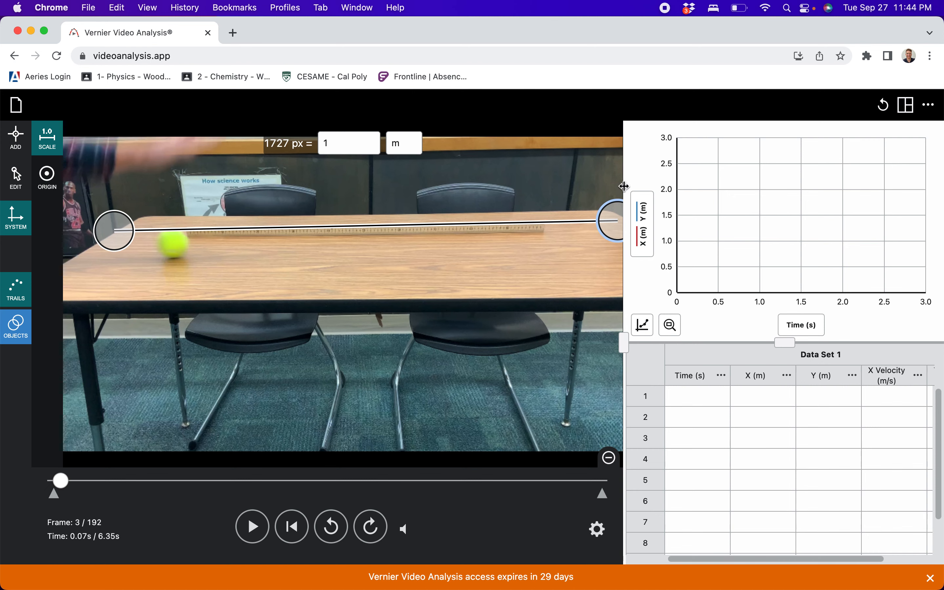
drag(625, 342, 714, 343)
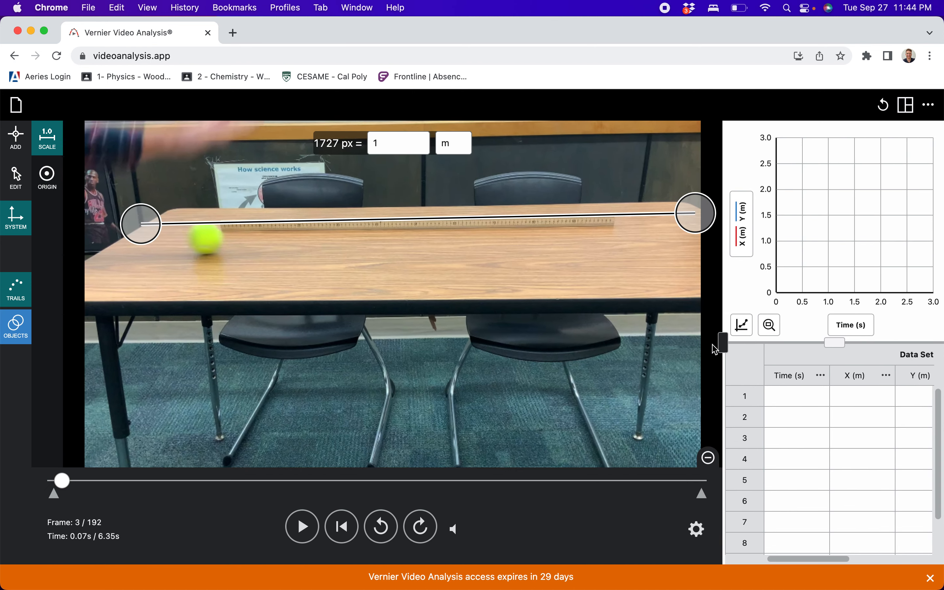
mouse_move(702, 210)
mouse_down()
mouse_move(652, 228)
mouse_move(708, 227)
mouse_up()
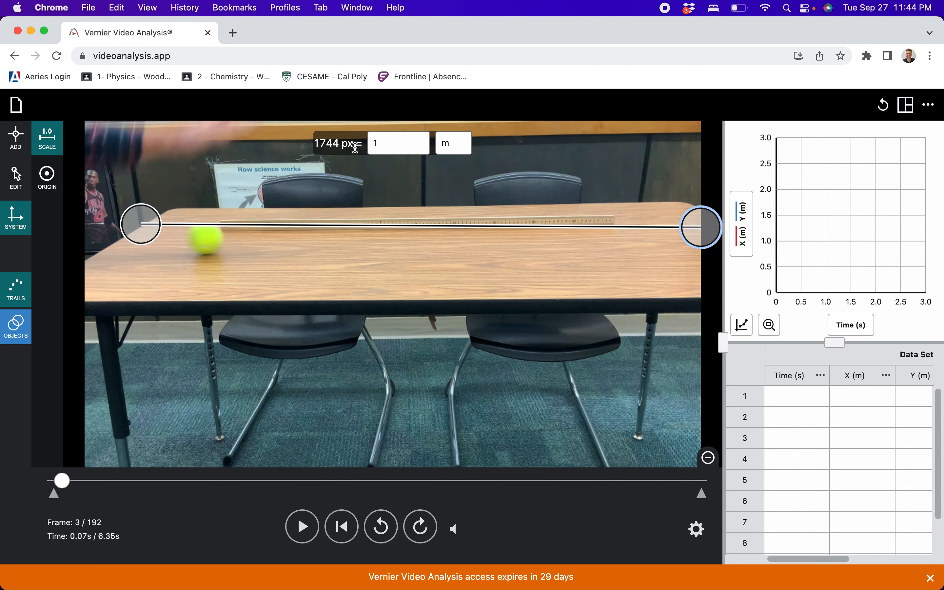
Set the scale line's real length to 5 ft.
click(392, 151)
key(BackSpace)
text(5)
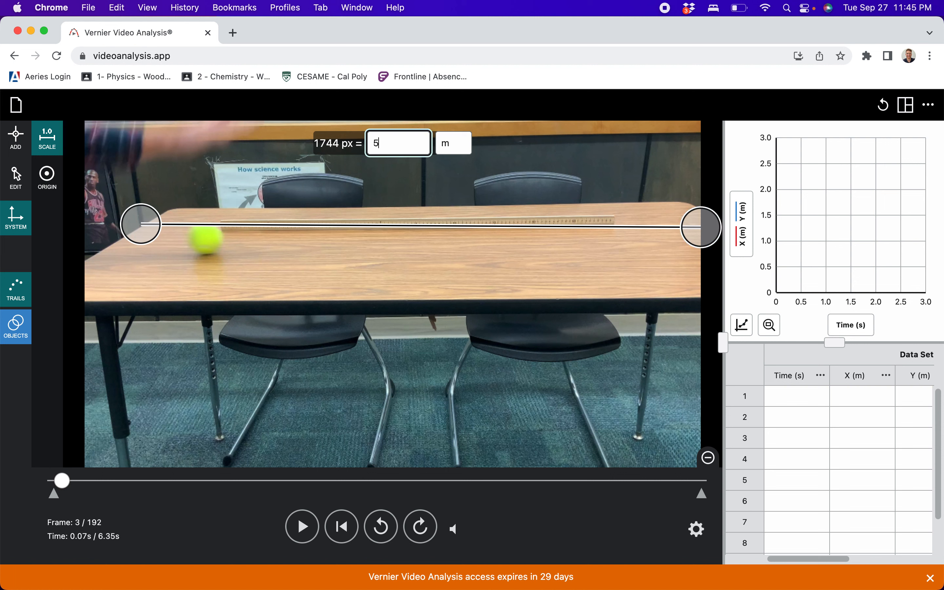
double_click(457, 144)
text(ft)
key(Return)
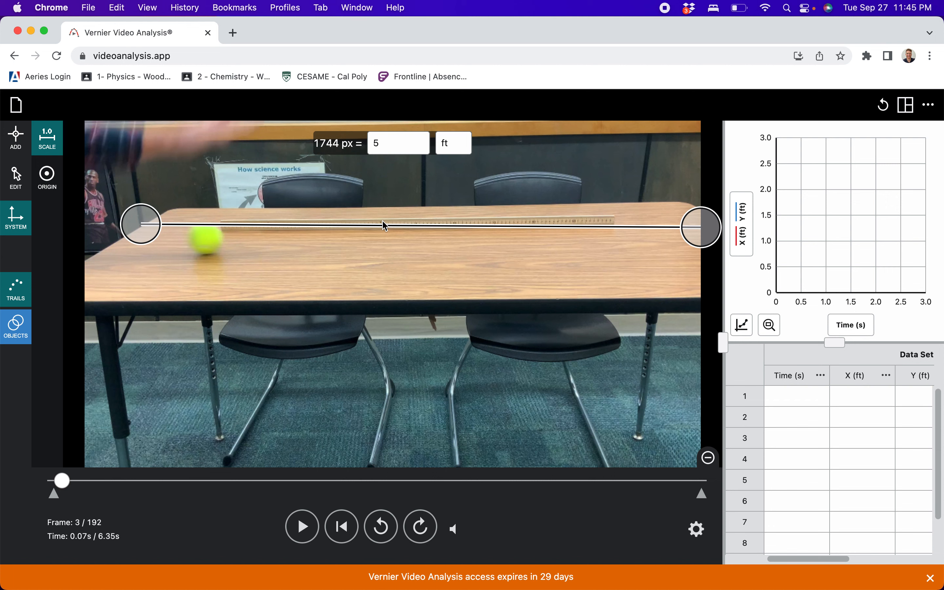
Move both ends of the scale line back to the meter stick's tips and set its length to 1 m.
drag(683, 221, 609, 217)
drag(137, 226, 219, 230)
click(395, 154)
text(1)
key(Tab)
key(Return)
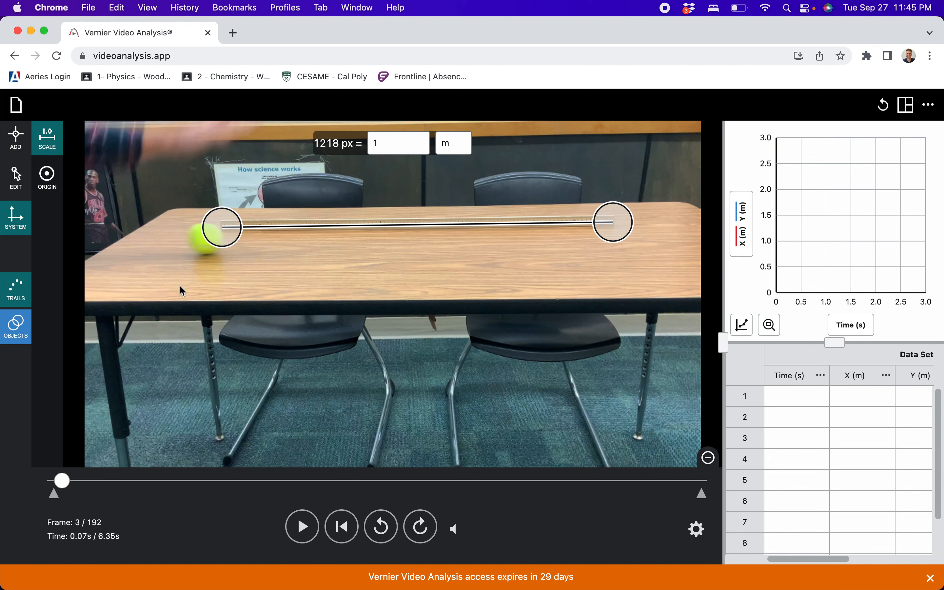
Place the coordinate origin at the ball's height, in line with the end of the meter stick nearest the ball.
click(51, 181)
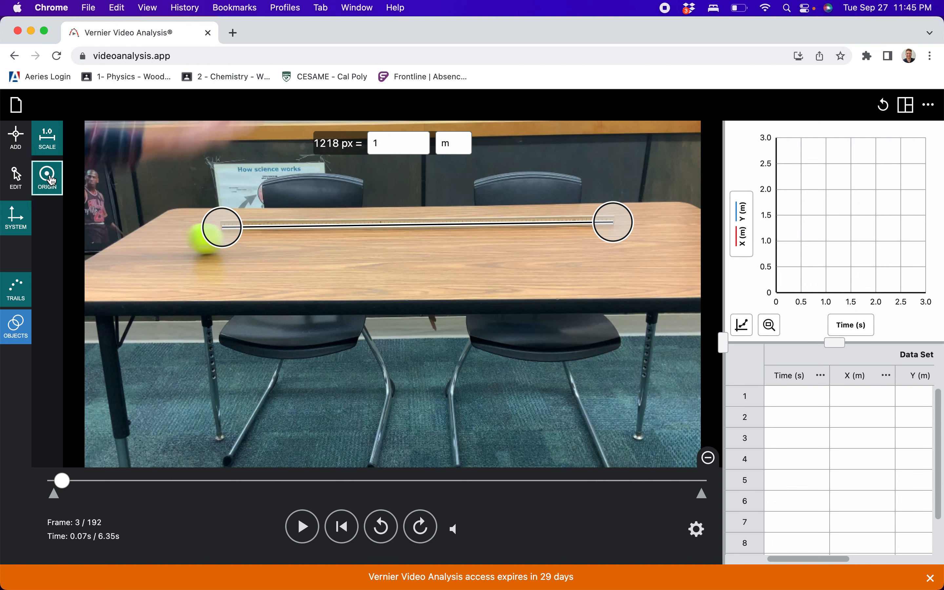
drag(162, 424, 220, 239)
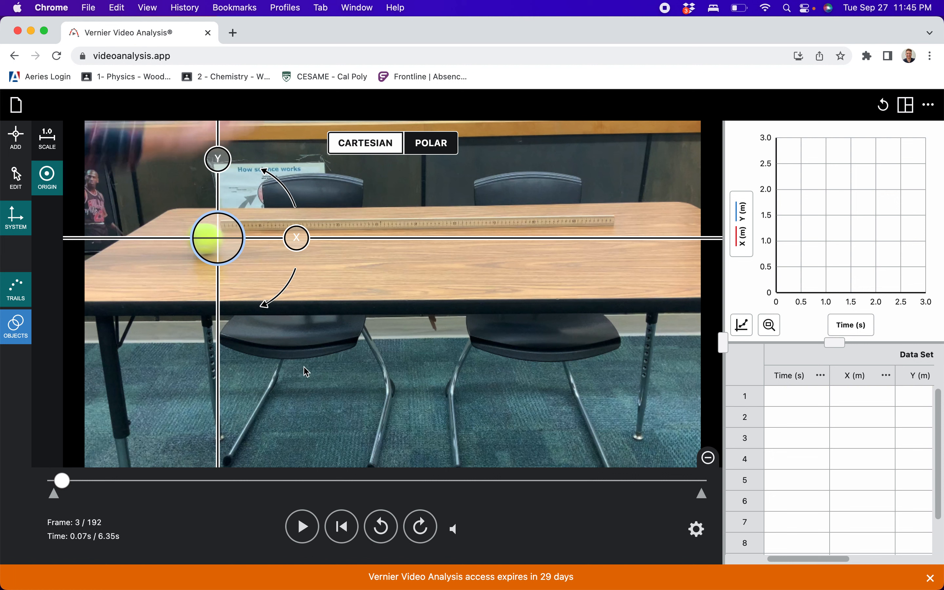
Start adding points and mark the ball's leading edge in each of frames 3 to 7.
click(16, 140)
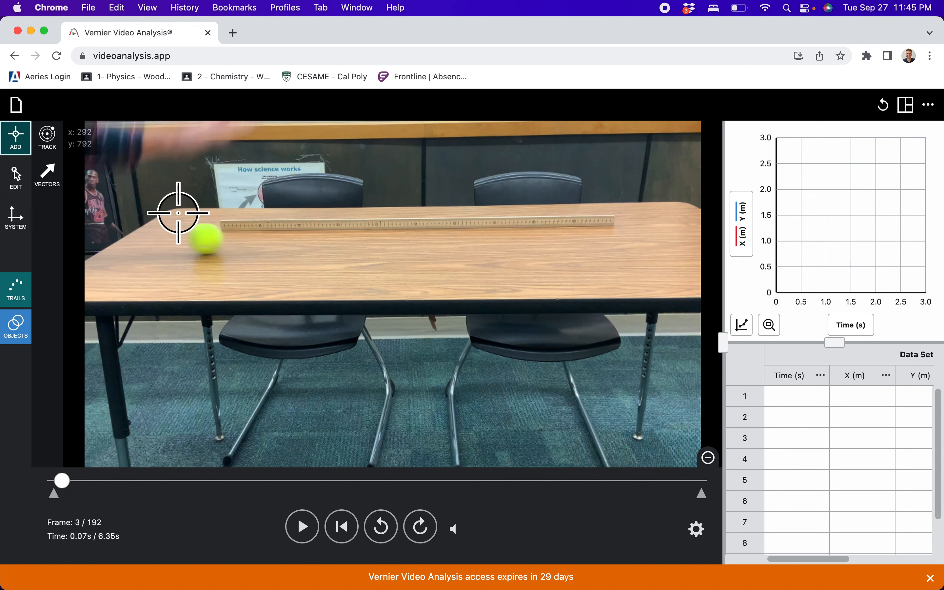
click(221, 239)
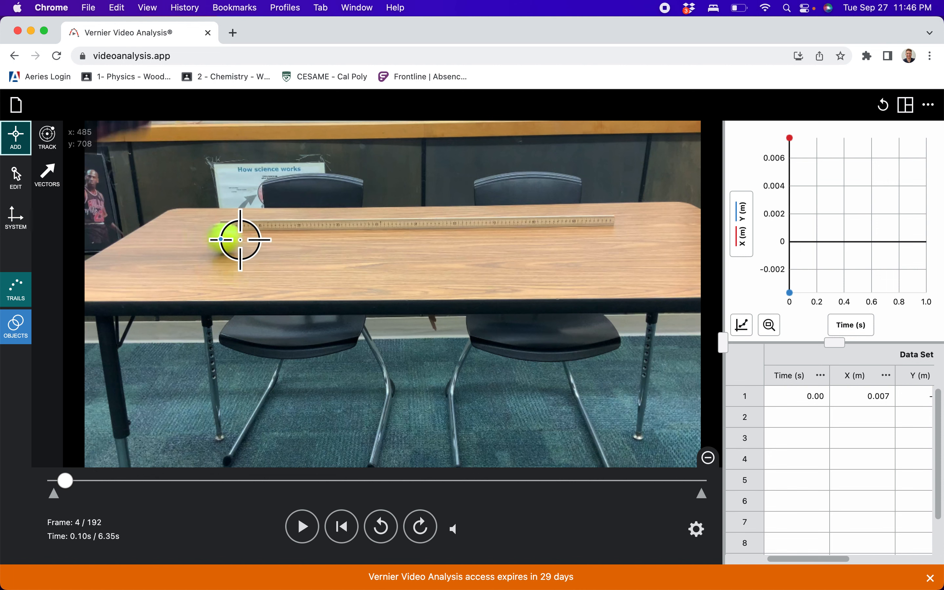
click(240, 239)
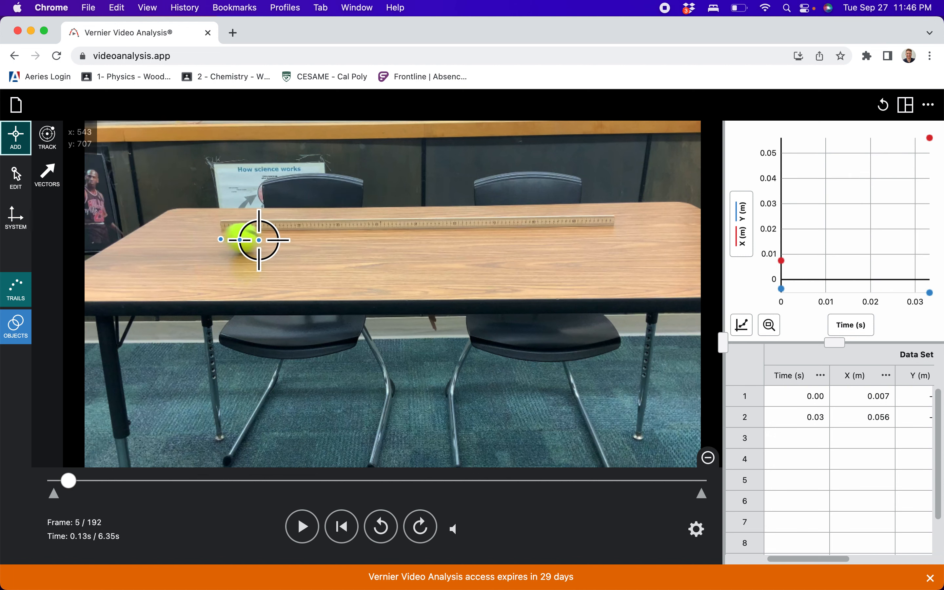
click(259, 240)
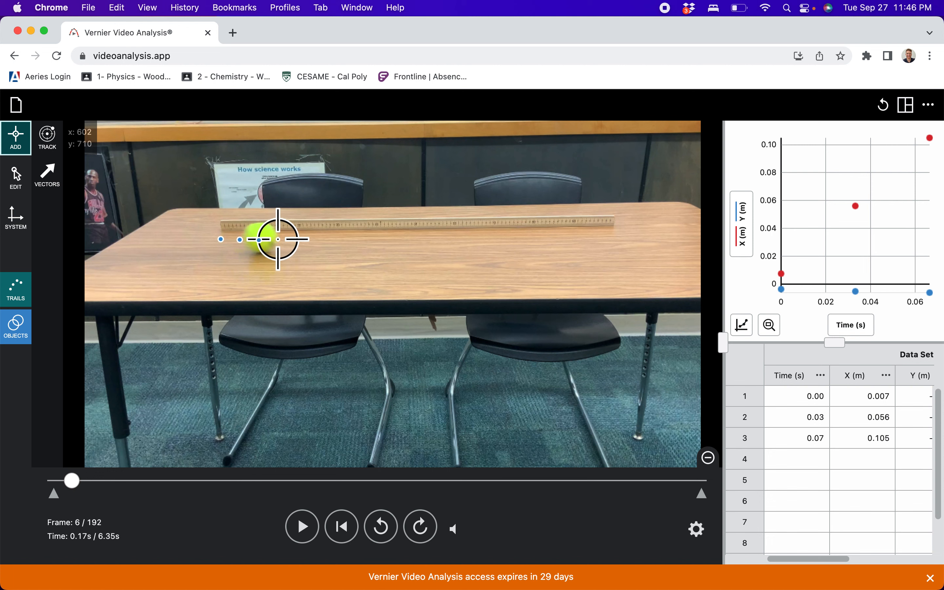
click(277, 239)
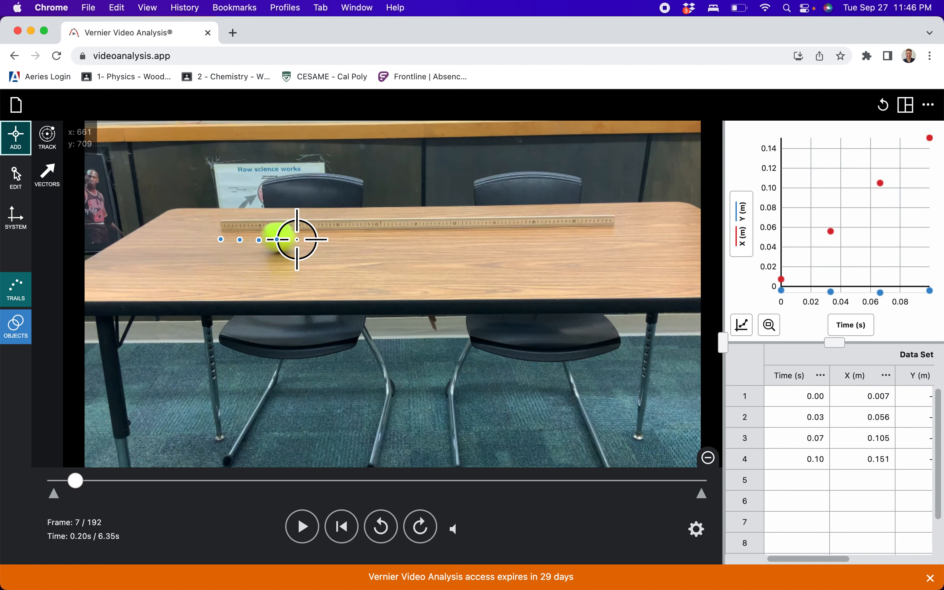
click(297, 239)
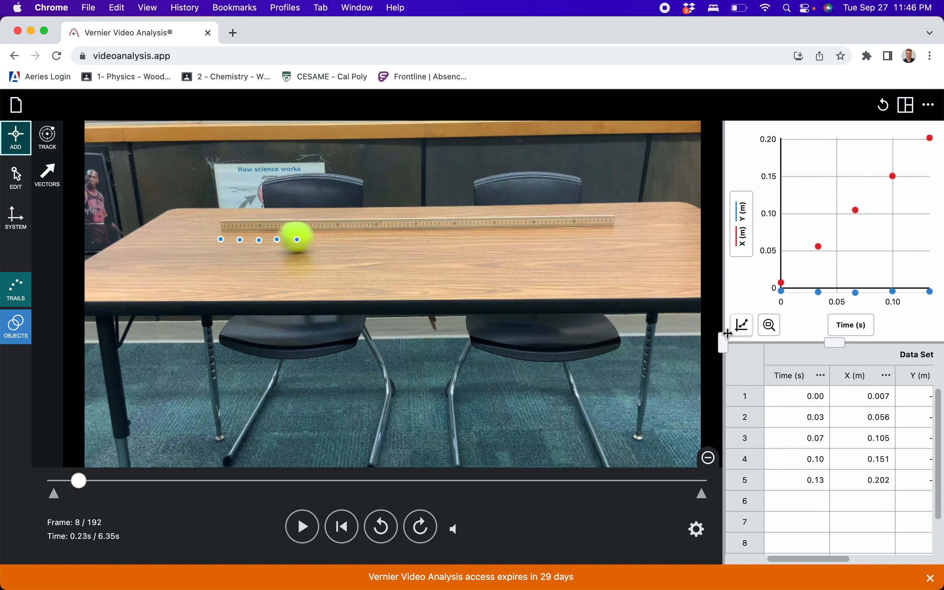
Widen the graph and table area, and continue marking the ball's leading edge in every frame from 8 to 25.
drag(716, 338, 678, 338)
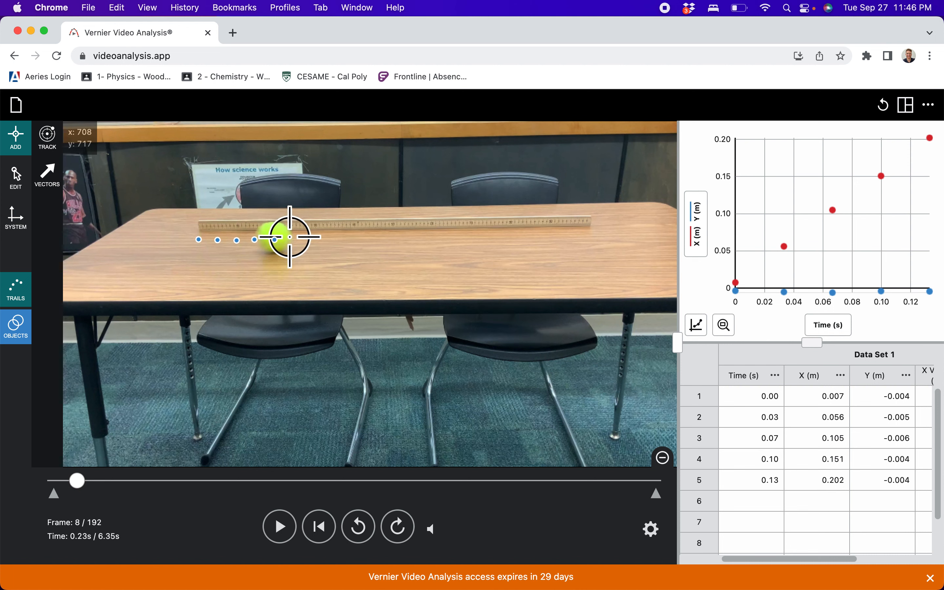
click(290, 238)
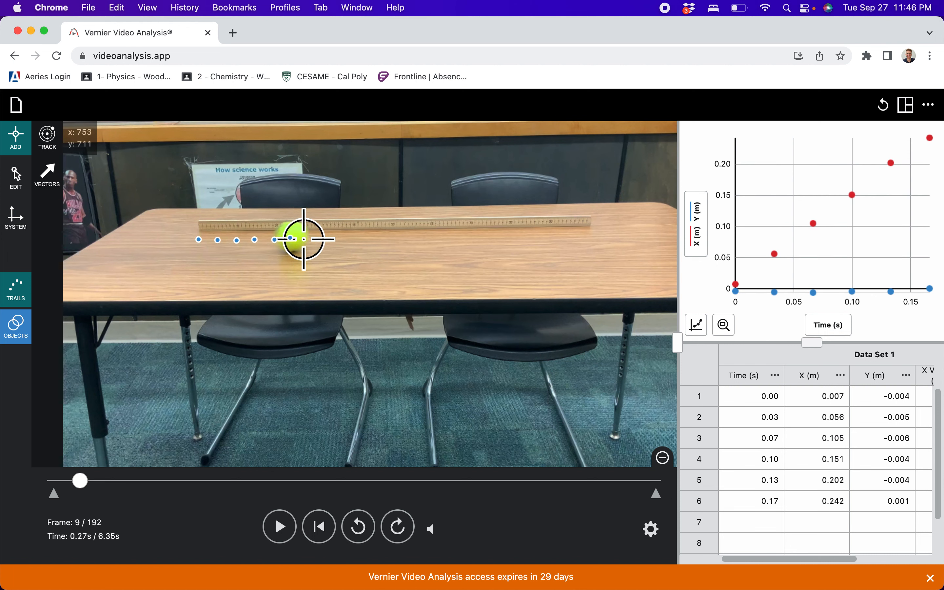
click(306, 238)
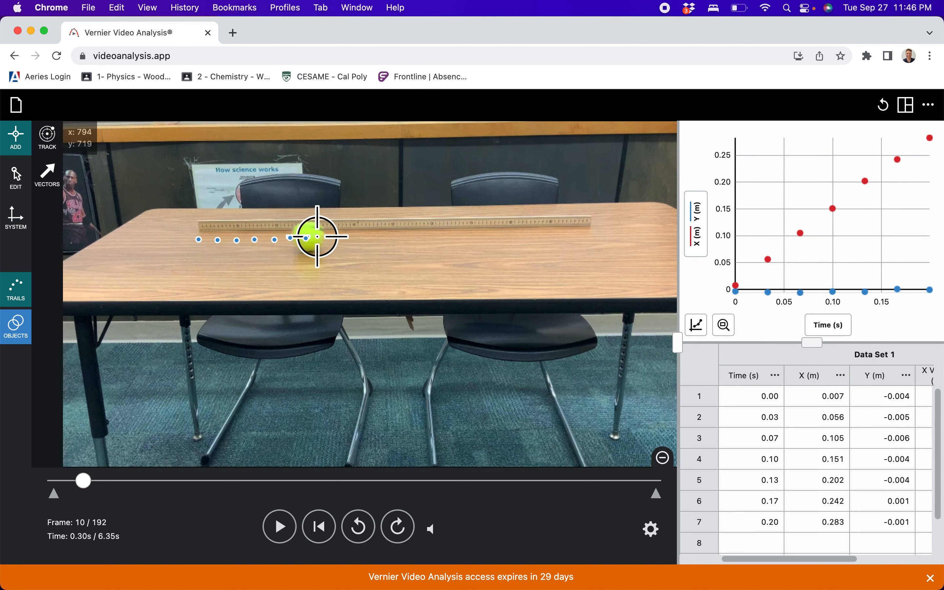
click(322, 237)
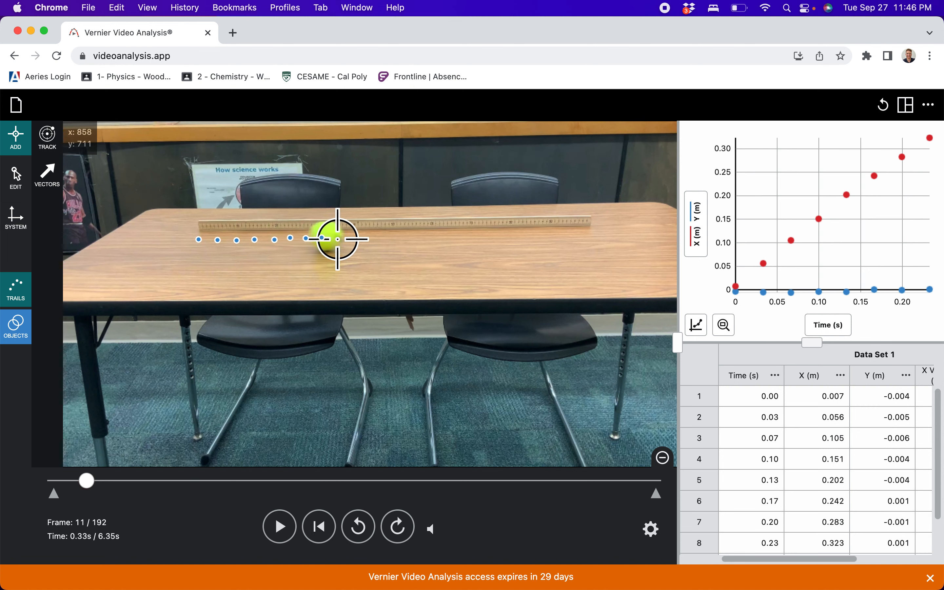
click(341, 238)
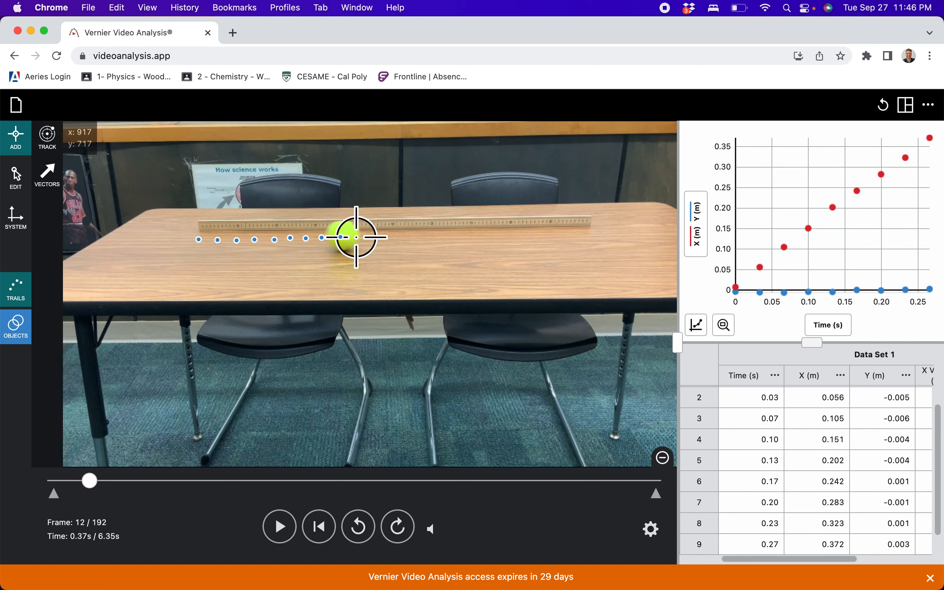
click(357, 237)
click(375, 238)
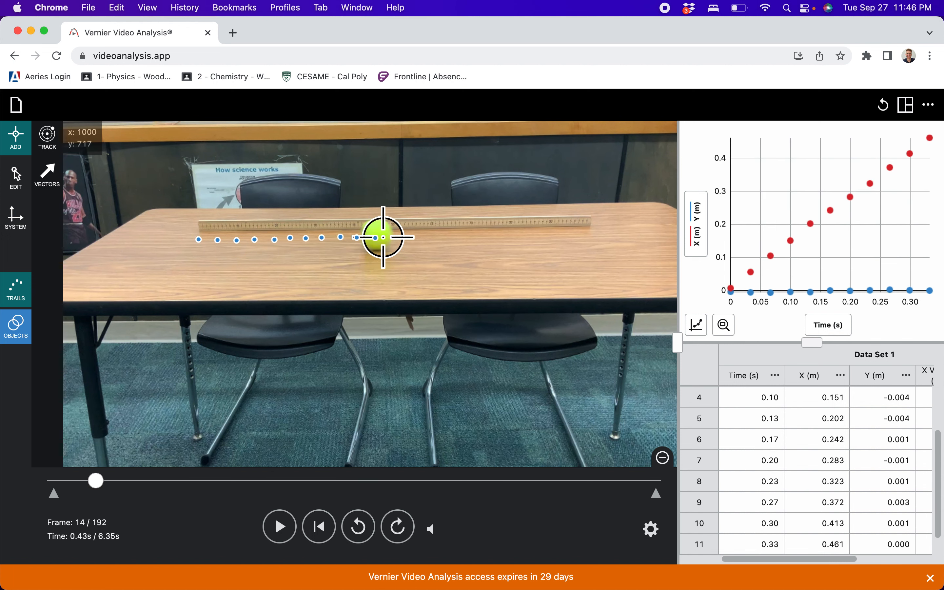
click(391, 238)
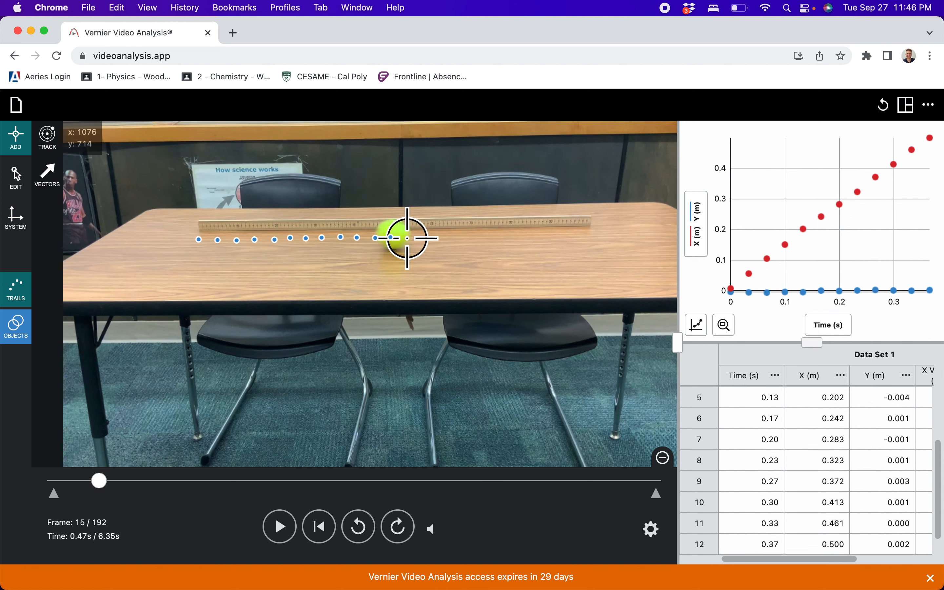
click(409, 238)
click(423, 238)
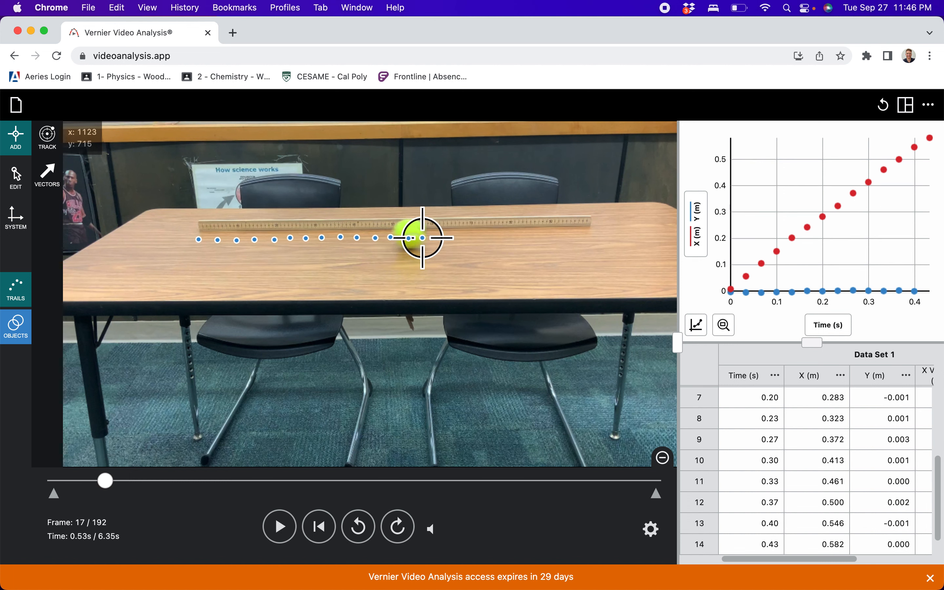
click(439, 238)
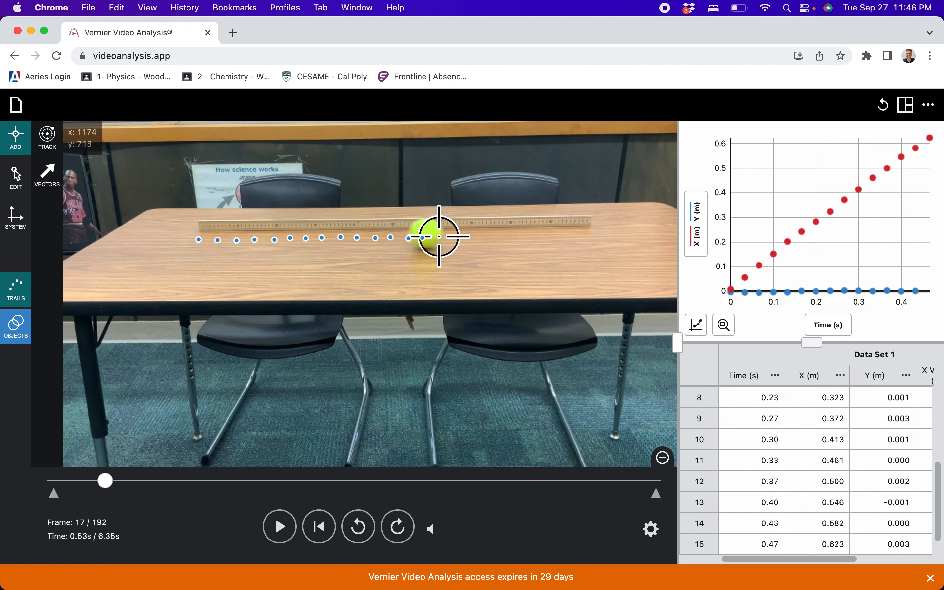
click(460, 237)
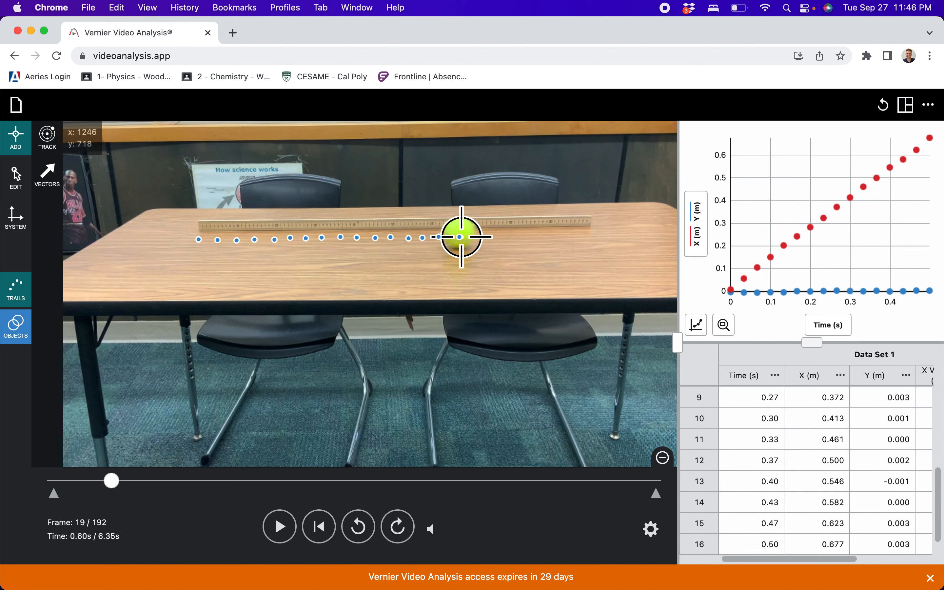
click(476, 237)
click(492, 237)
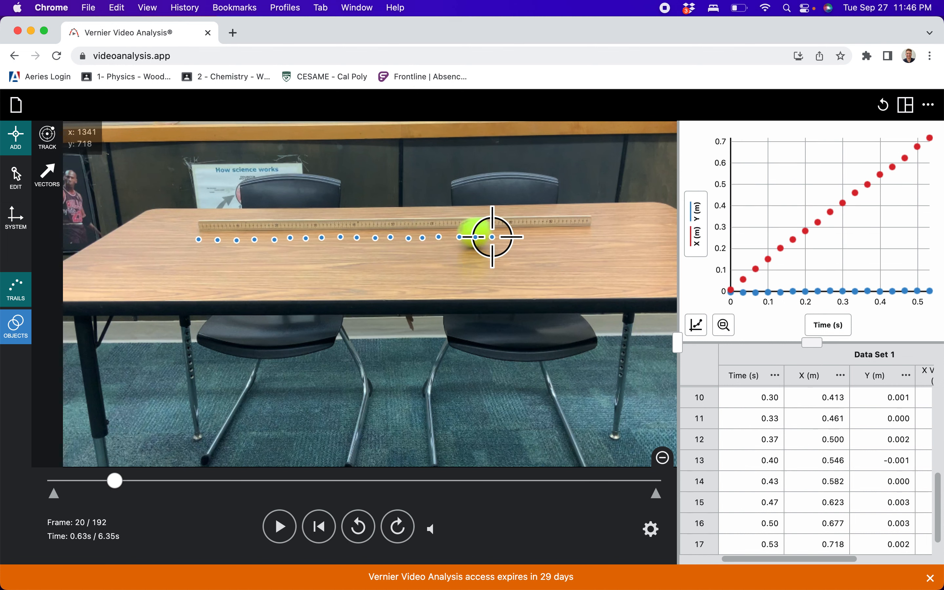
click(508, 238)
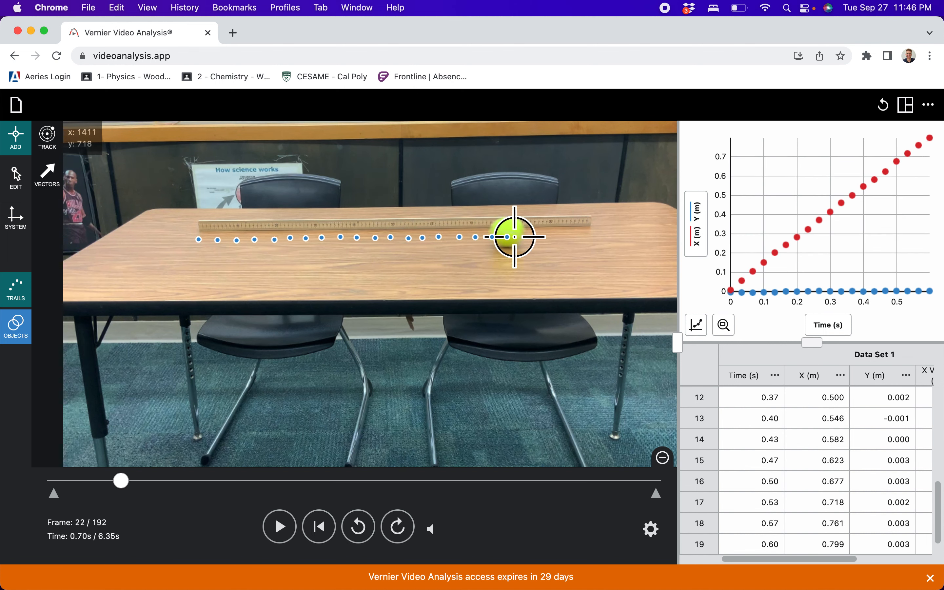
click(523, 237)
click(538, 238)
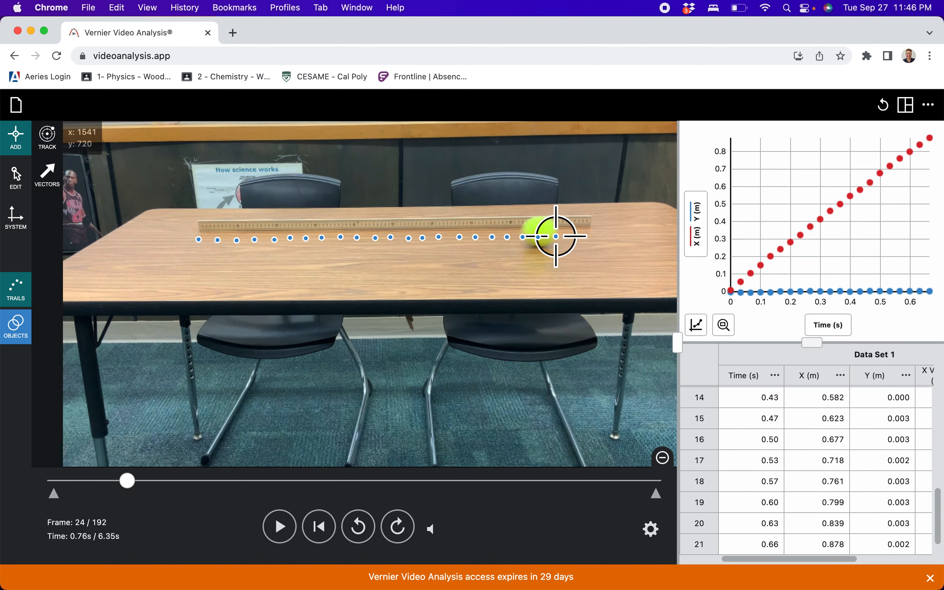
click(556, 237)
click(571, 236)
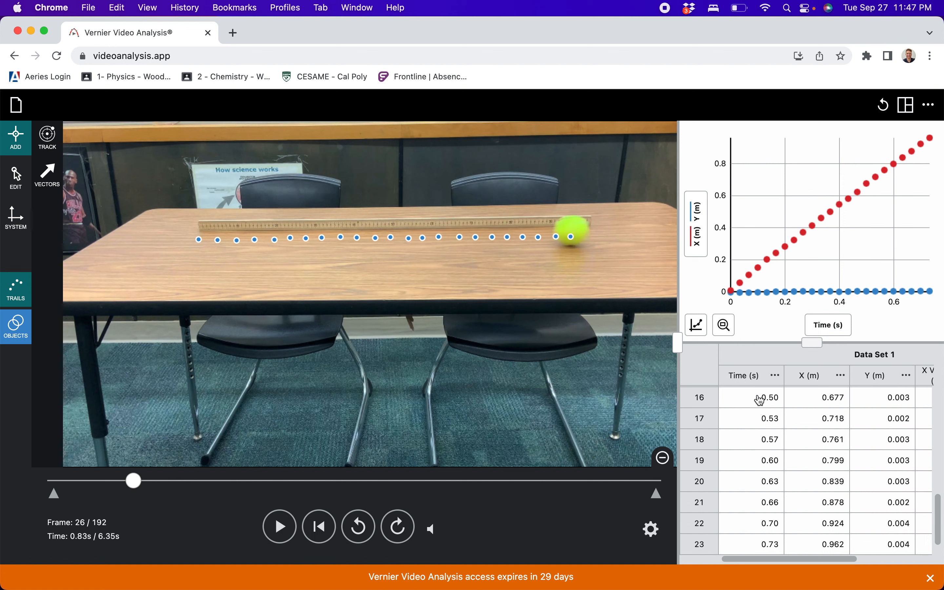
Review the time, position and velocity columns of the tracked ball's data table.
scroll(763, 435, up, 10)
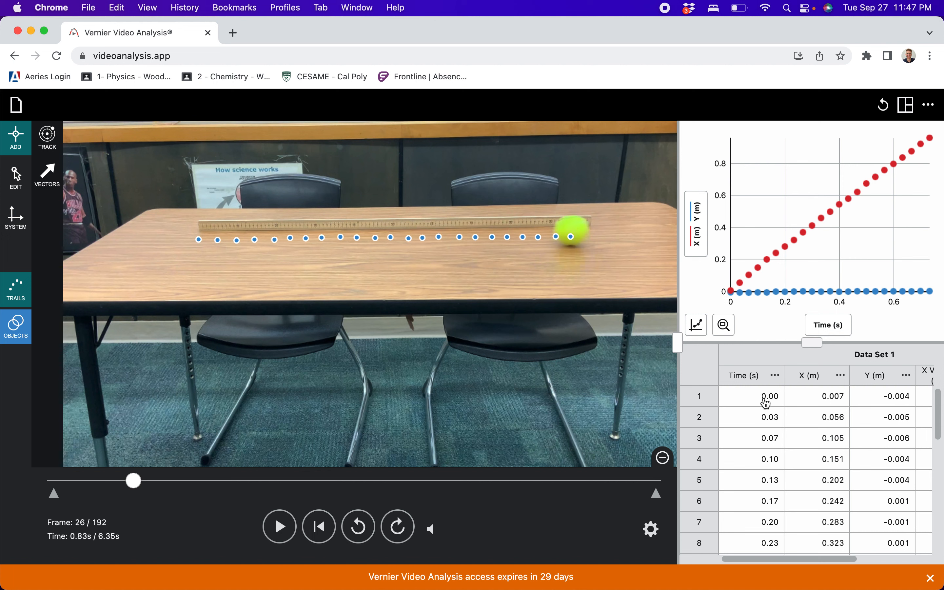
scroll(763, 443, down, 2)
scroll(763, 445, down, 1)
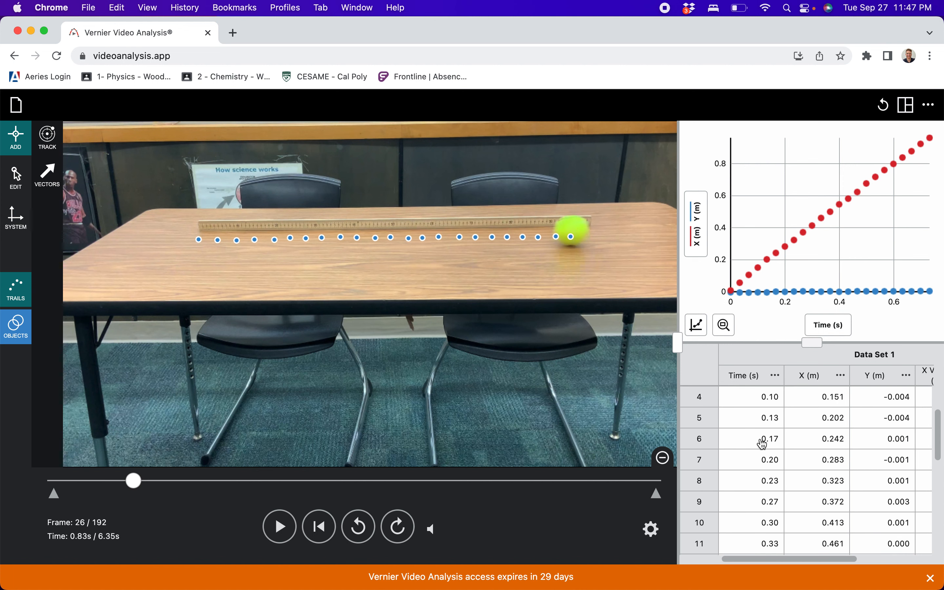
scroll(762, 454, up, 3)
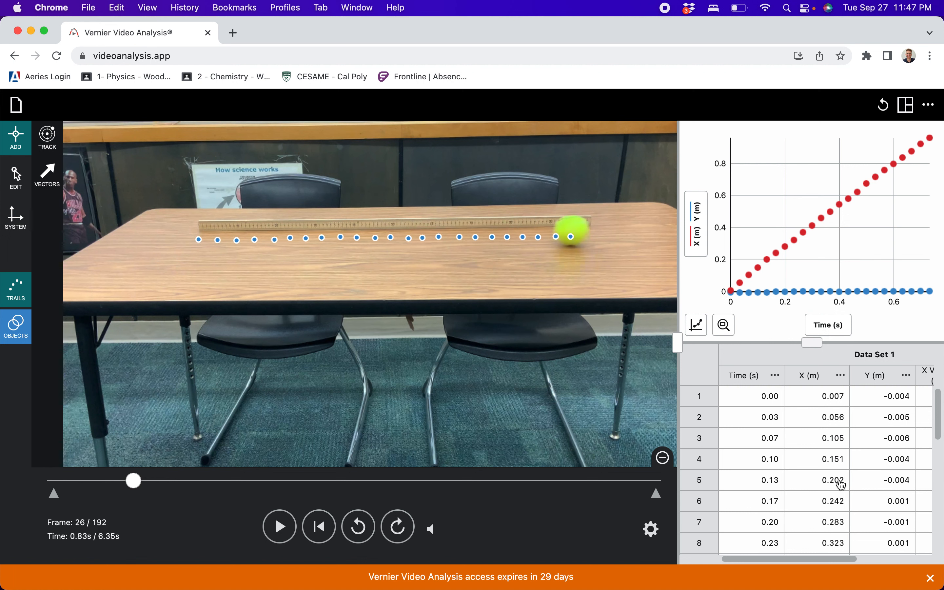
scroll(842, 486, right, 5)
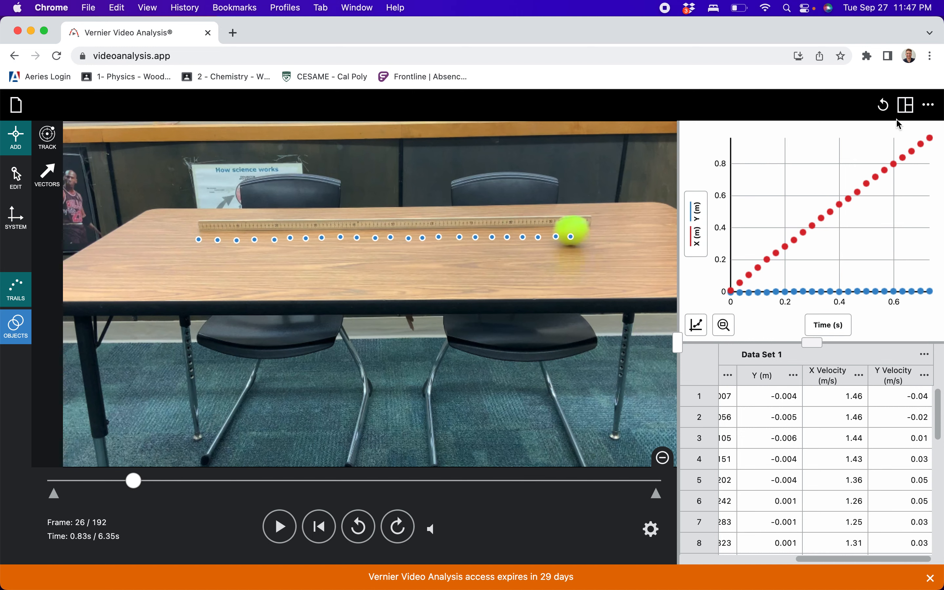
Hide the video and the data table, leaving only the graph in the view.
click(908, 107)
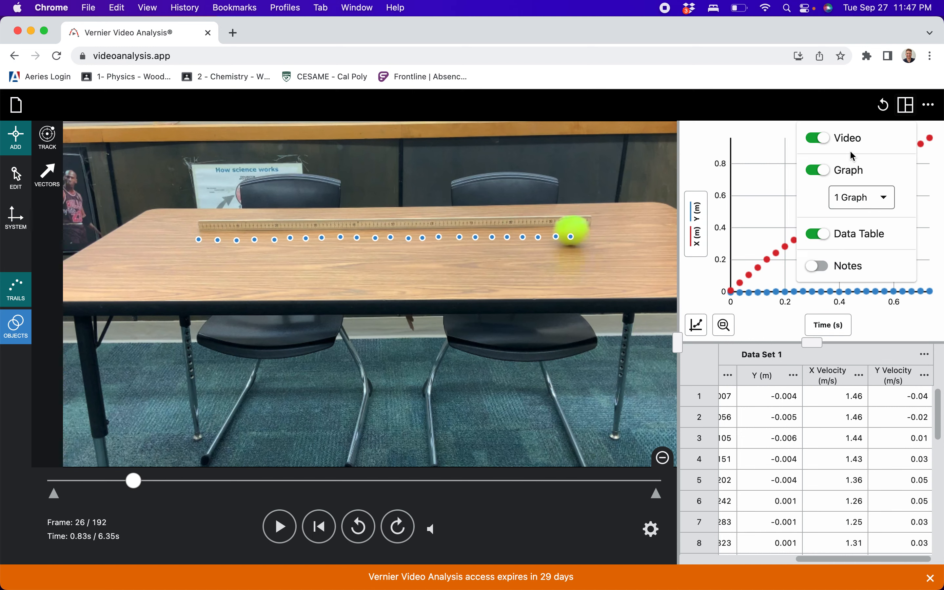
click(821, 140)
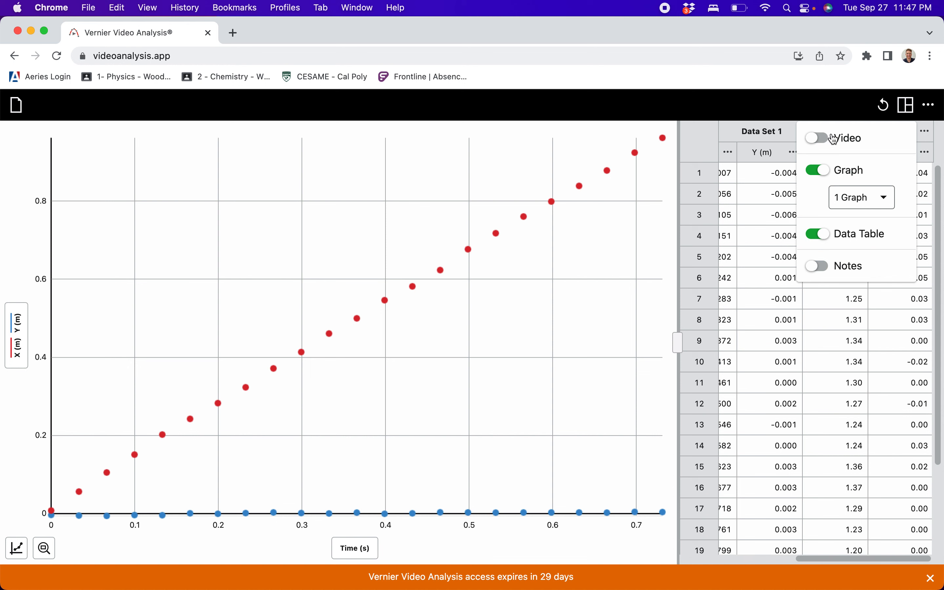
click(821, 235)
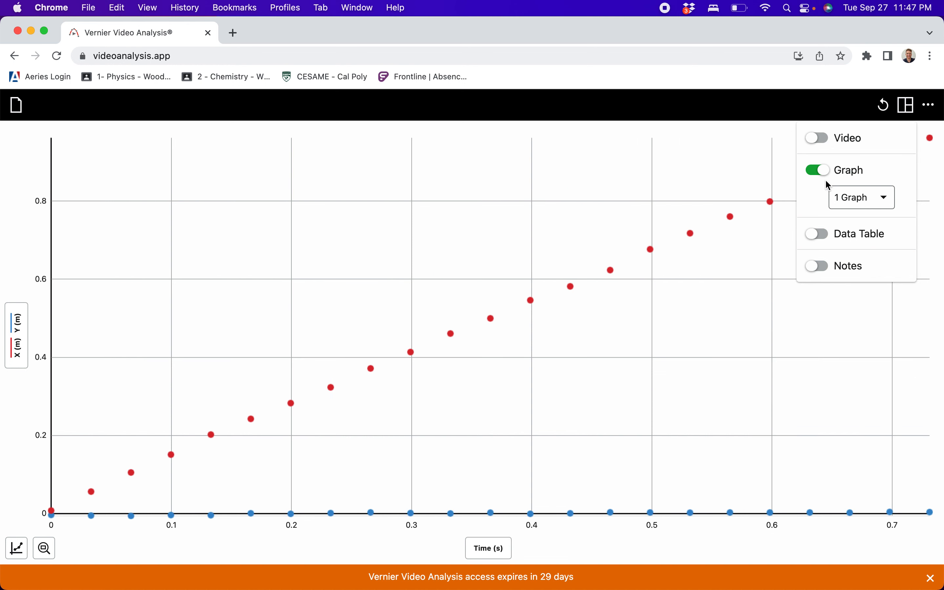
Display two graphs to view position and velocity against time, and return to a single graph.
click(885, 197)
click(883, 213)
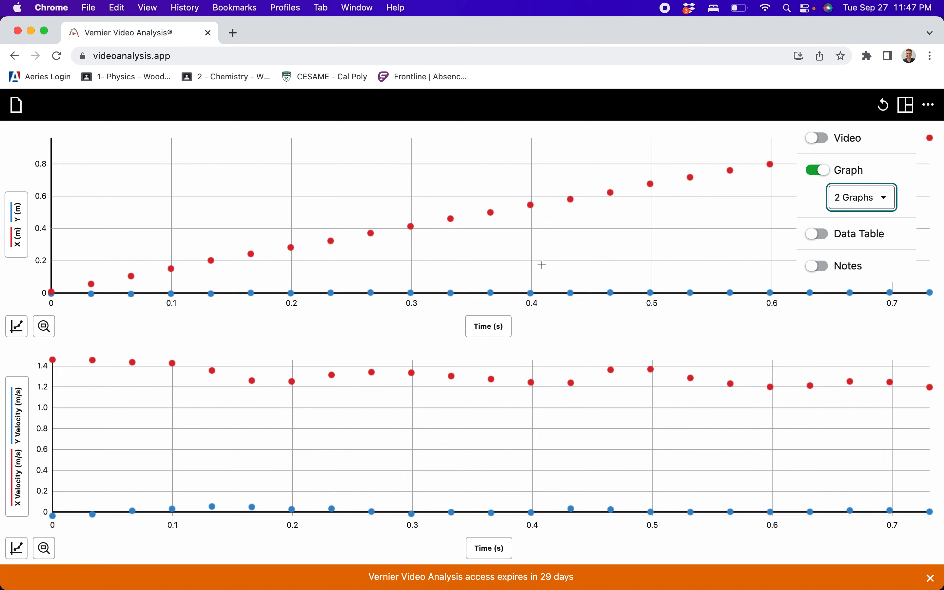
click(867, 200)
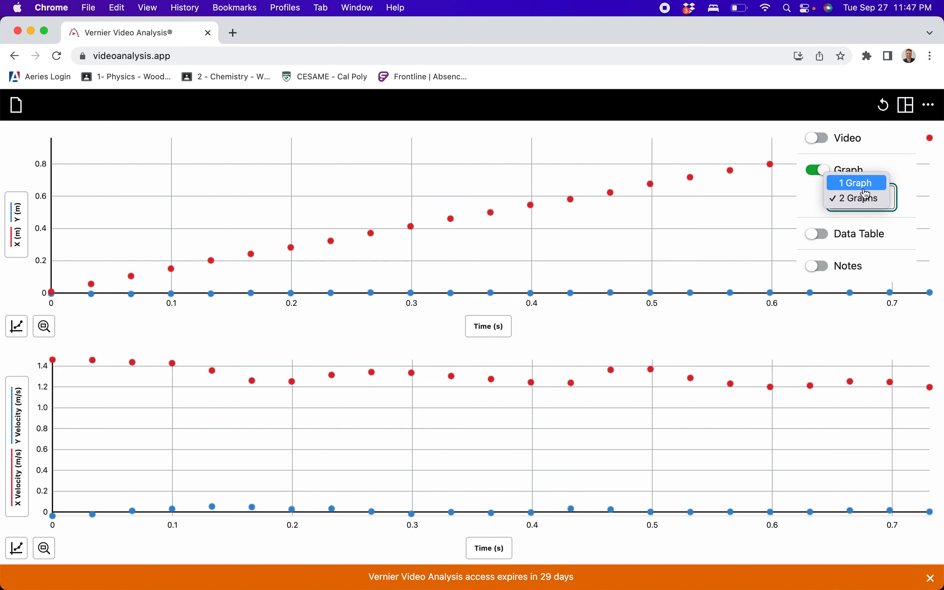
click(864, 190)
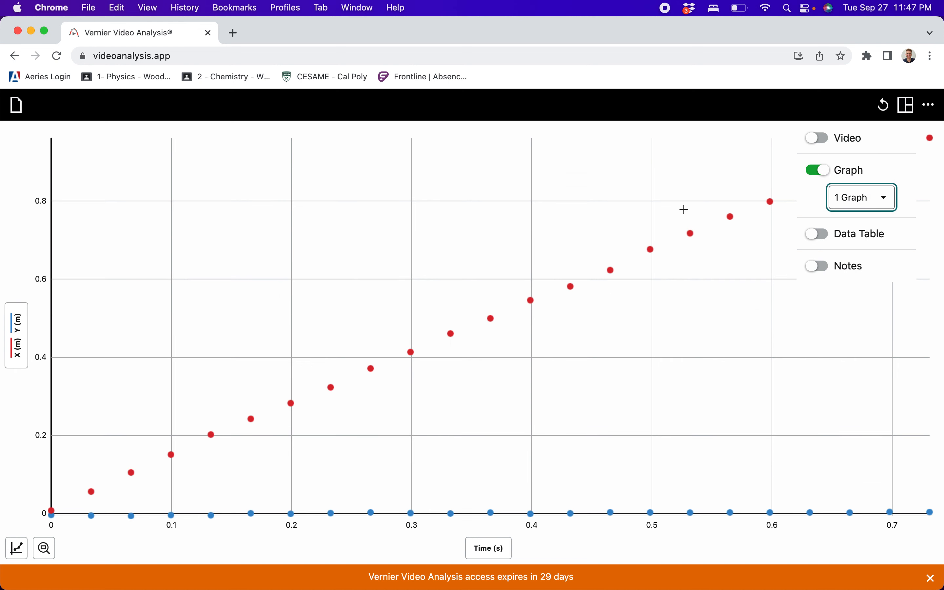
Examine the position graph at 0.50 s and open the plot settings of its vertical axis.
click(641, 203)
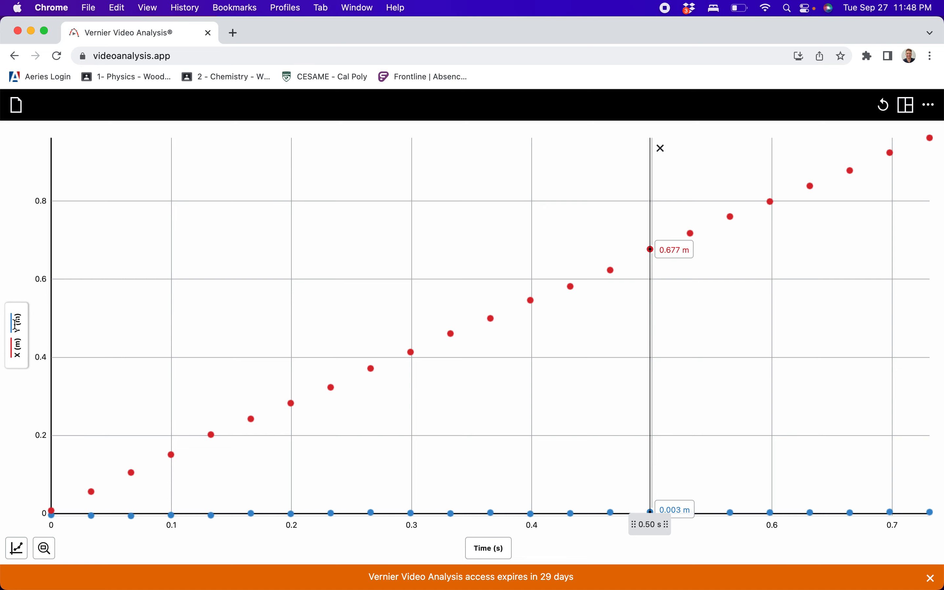
click(17, 342)
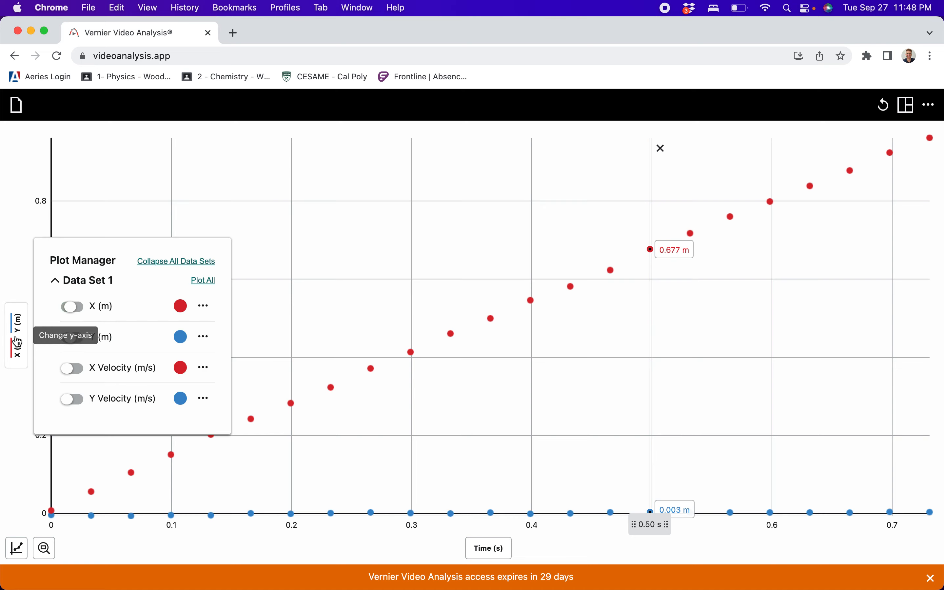